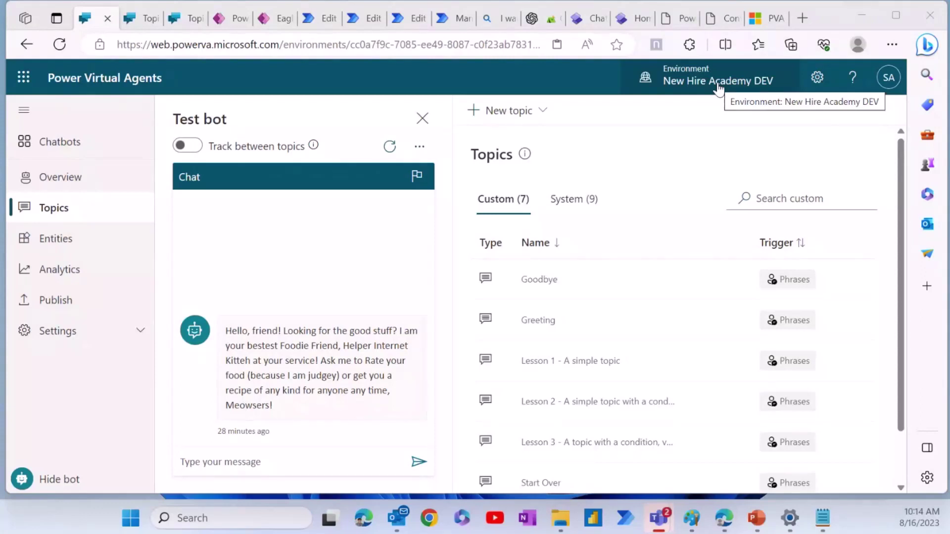
click(719, 87)
click(719, 86)
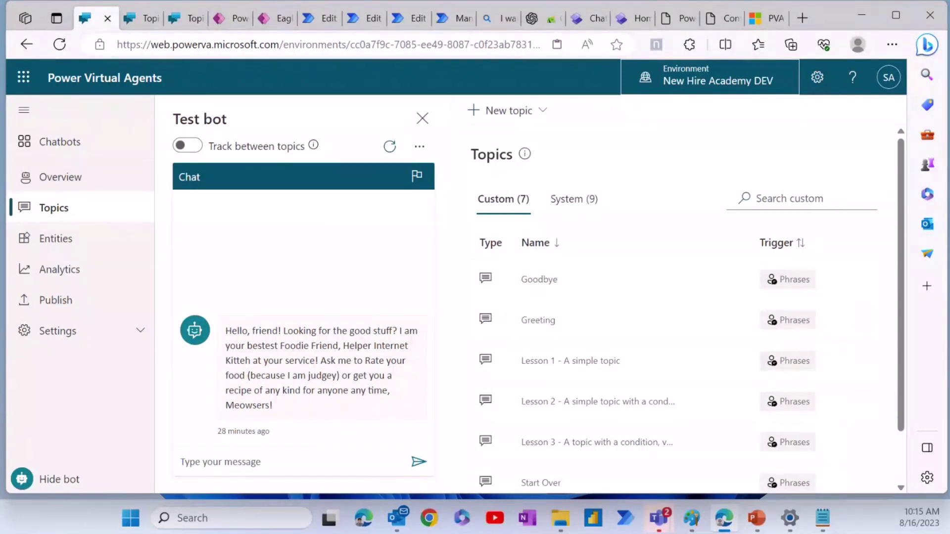
Switch to Paint and bring up the plugins1 image full screen
click(692, 518)
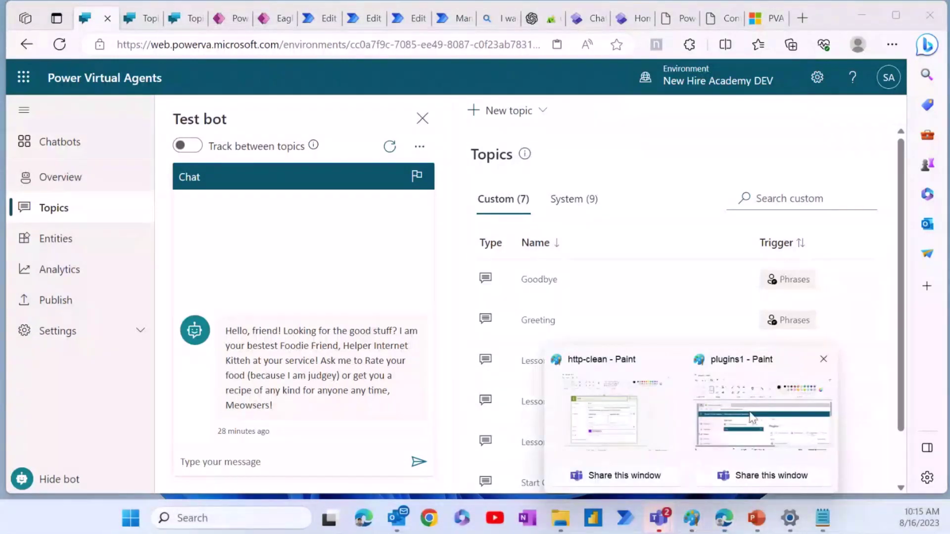
mouse_move(762, 426)
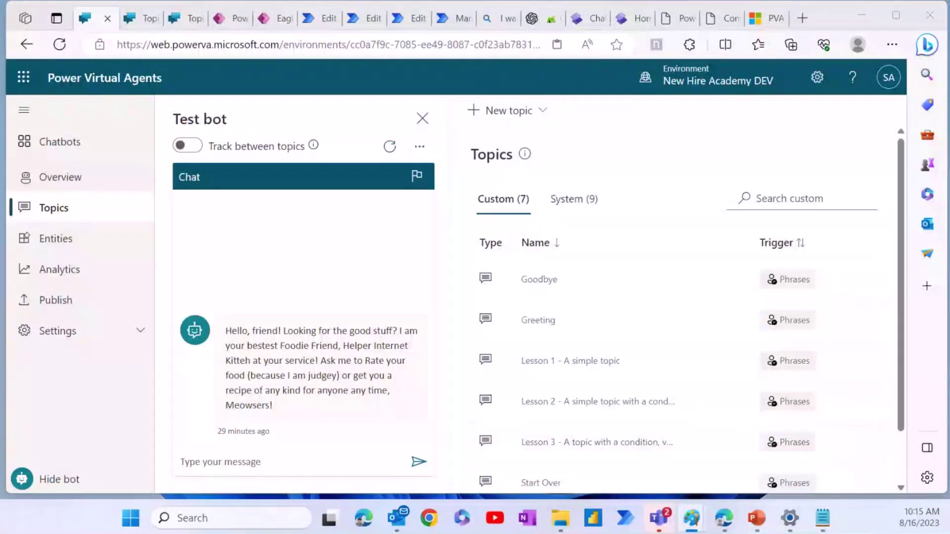
mouse_move(693, 533)
mouse_down()
mouse_move(659, 2)
mouse_move(483, 109)
mouse_move(465, 95)
mouse_up()
double_click(465, 98)
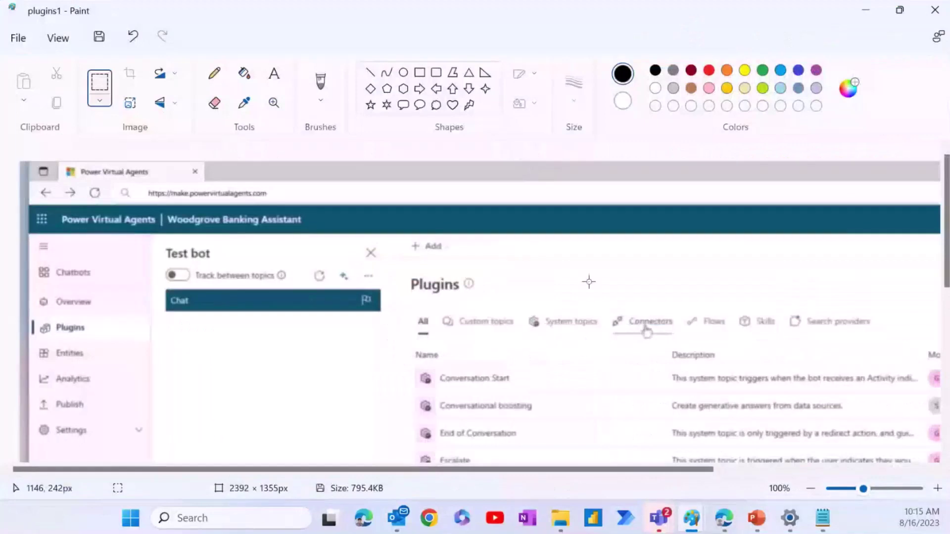
Examine the Plugins page mock-up in the plugins1 image, from its plugin categories down to the Woodgrove API entries and chat greeting
scroll(430, 394, down, 2)
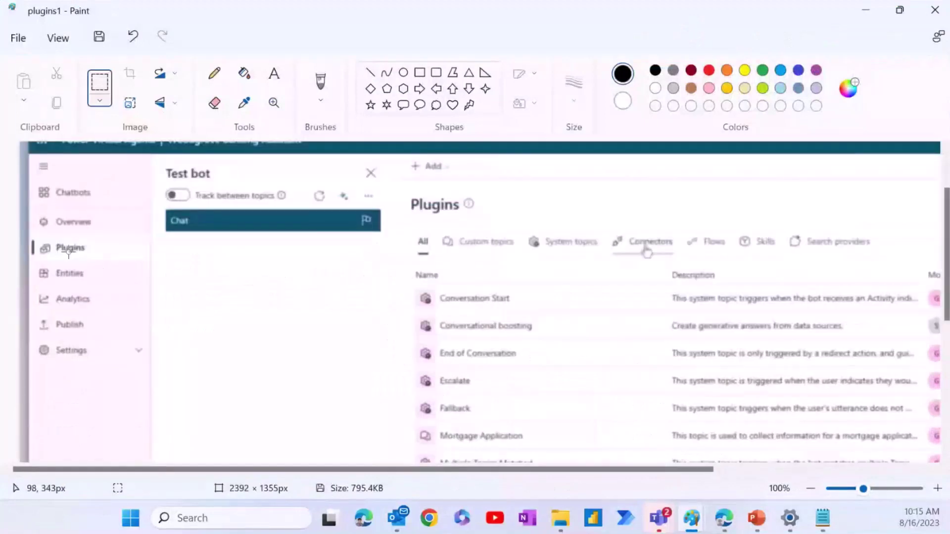
scroll(674, 394, down, 4)
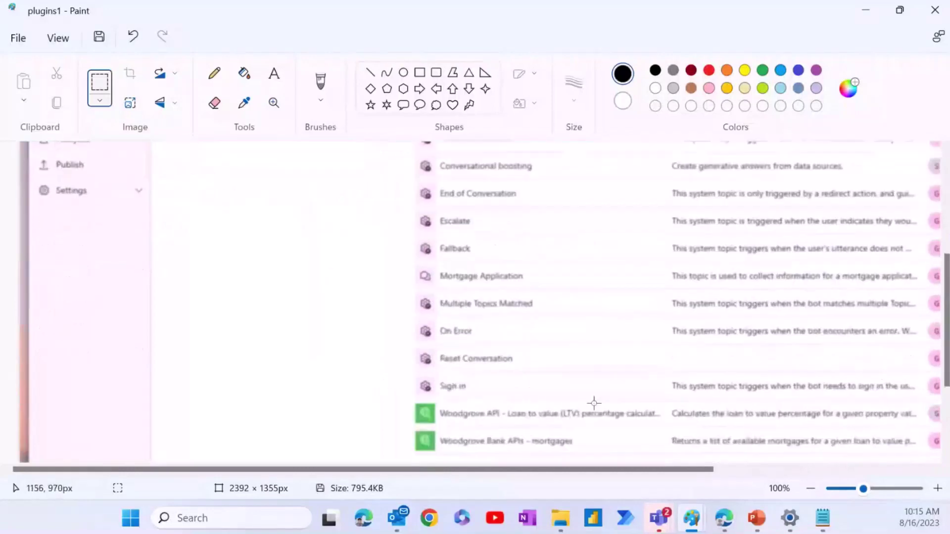
scroll(600, 366, up, 5)
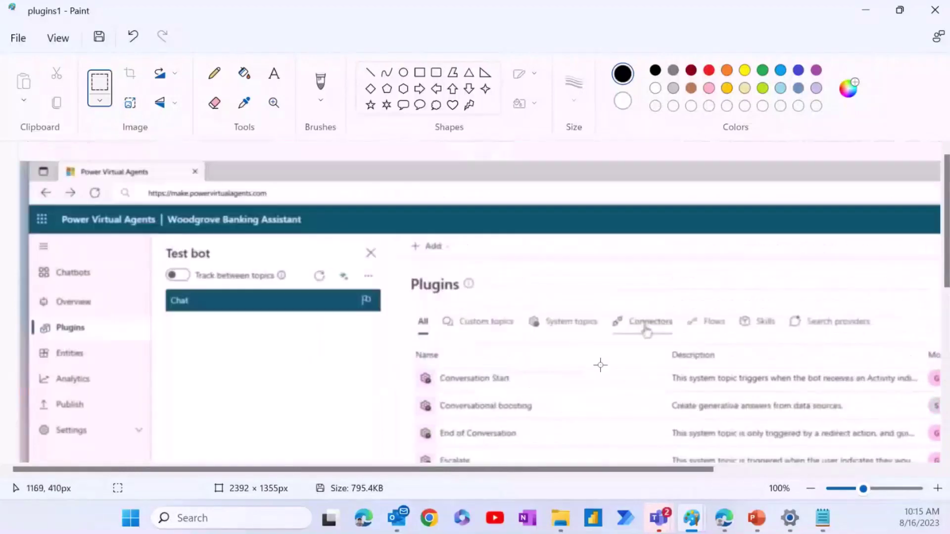
scroll(591, 370, down, 3)
scroll(581, 371, down, 4)
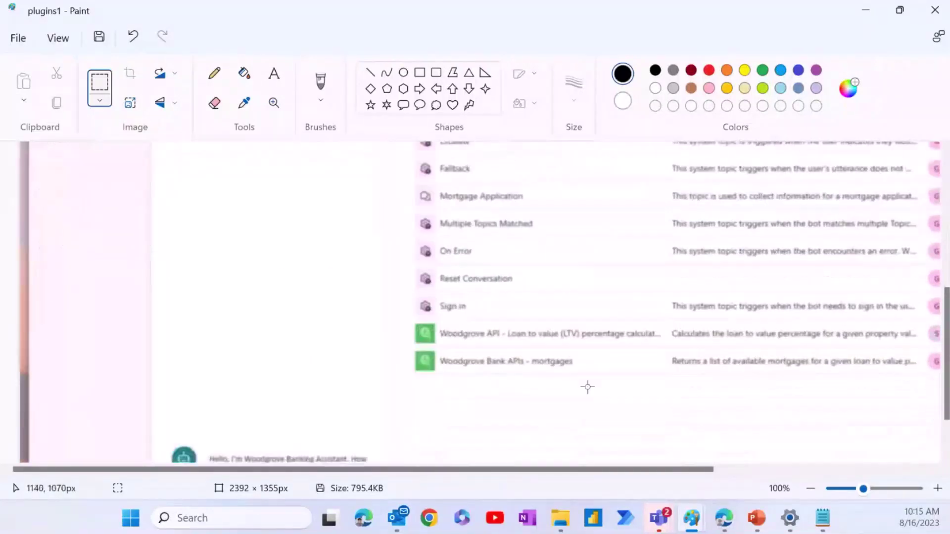
scroll(653, 420, down, 3)
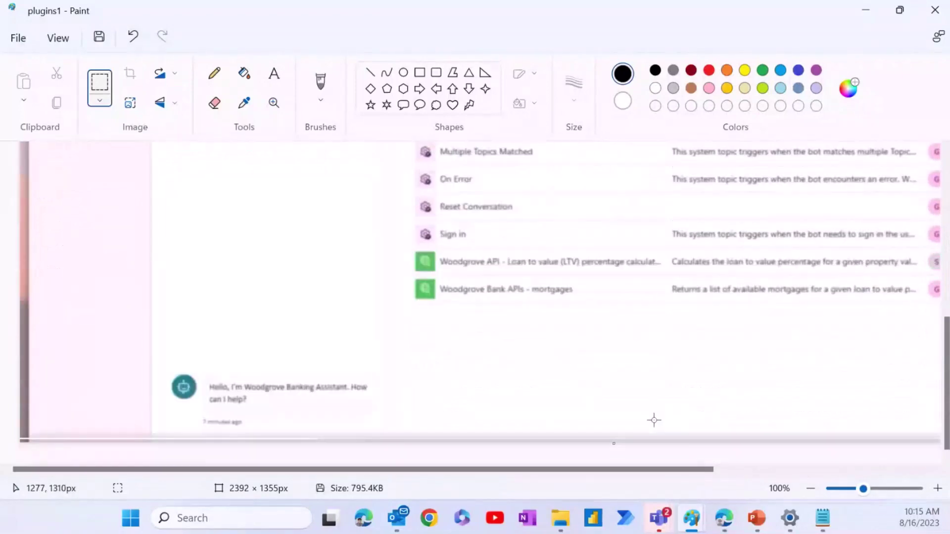
scroll(528, 335, up, 10)
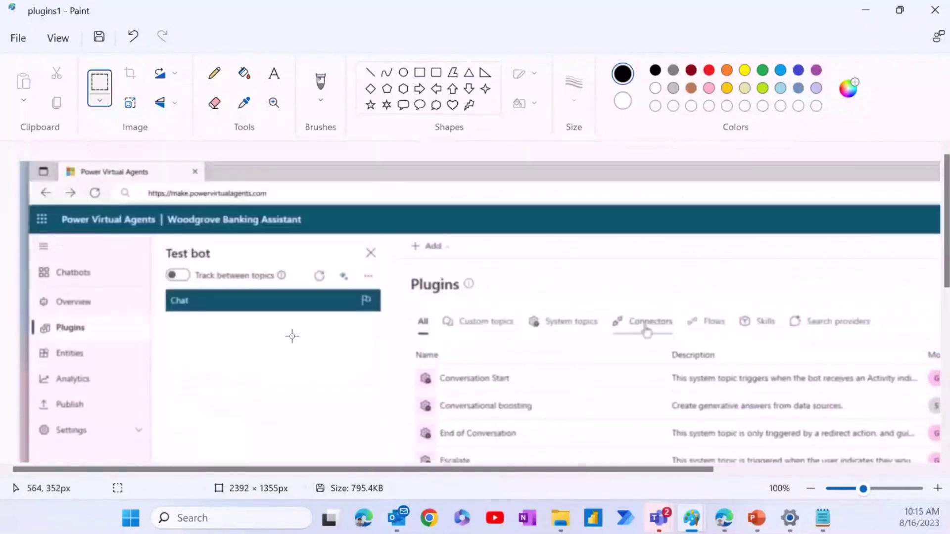
scroll(416, 384, down, 10)
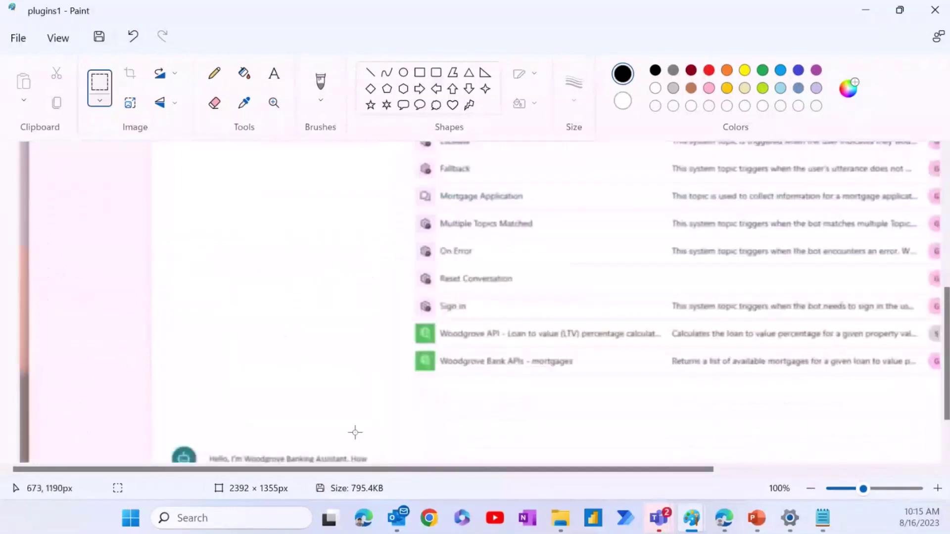
scroll(354, 432, down, 2)
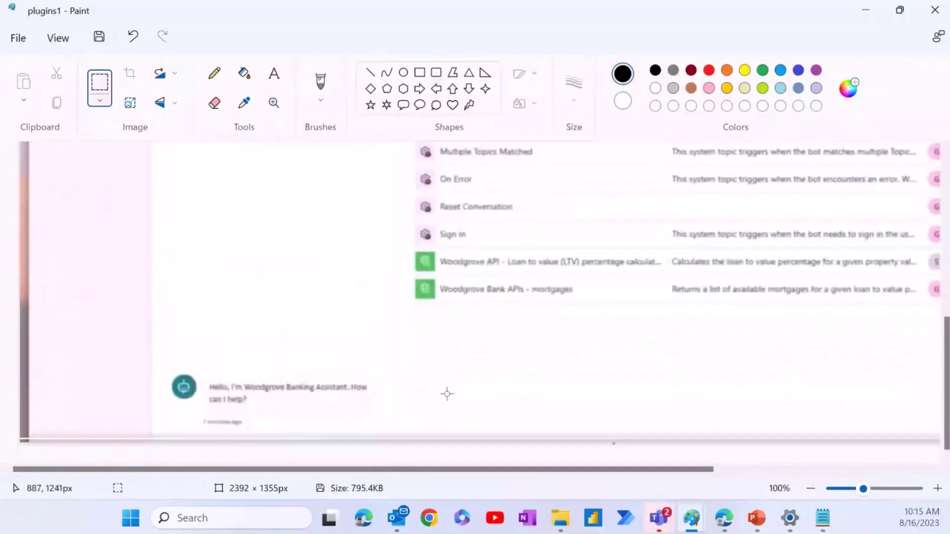
scroll(447, 394, up, 7)
scroll(660, 352, up, 4)
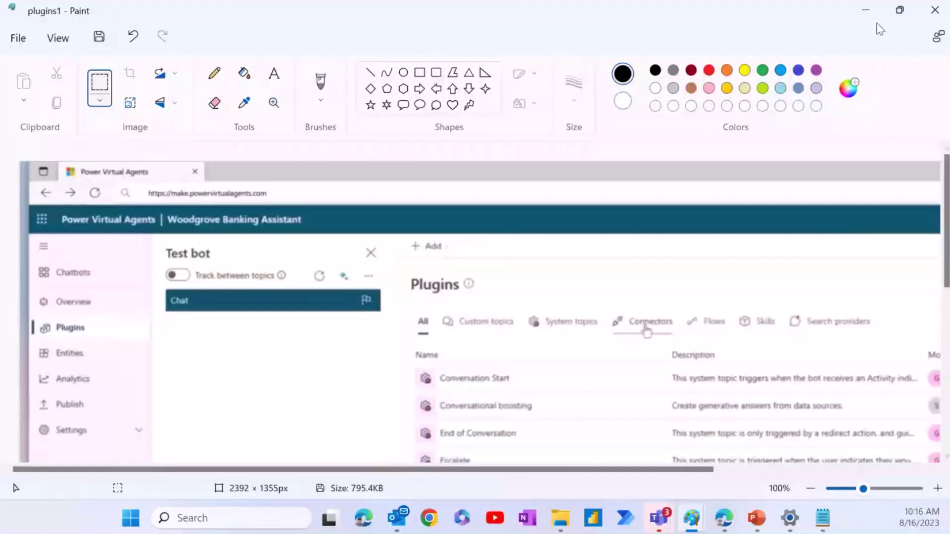
Return to Power Virtual Agents in the browser and review the Eagle Eye Foodie Friend bot's Overview page
click(868, 12)
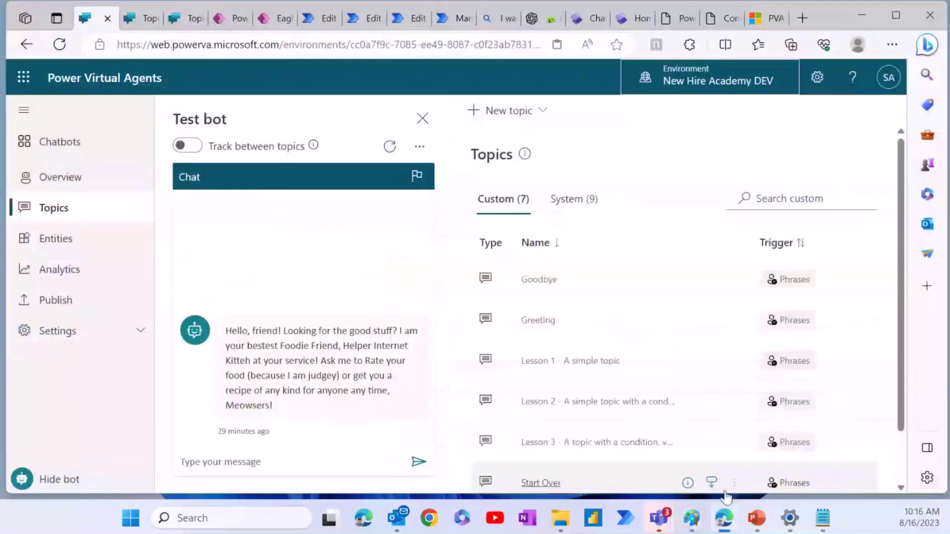
click(61, 177)
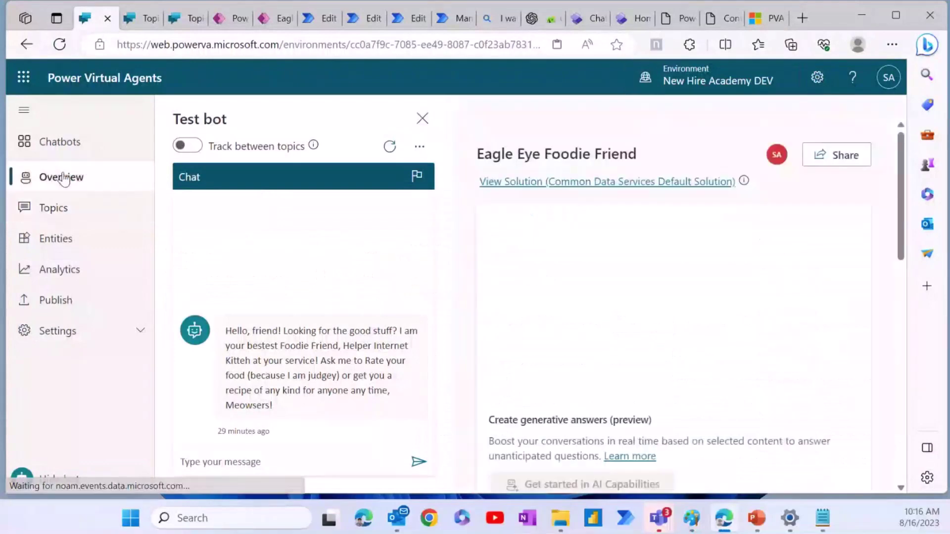
scroll(751, 339, down, 2)
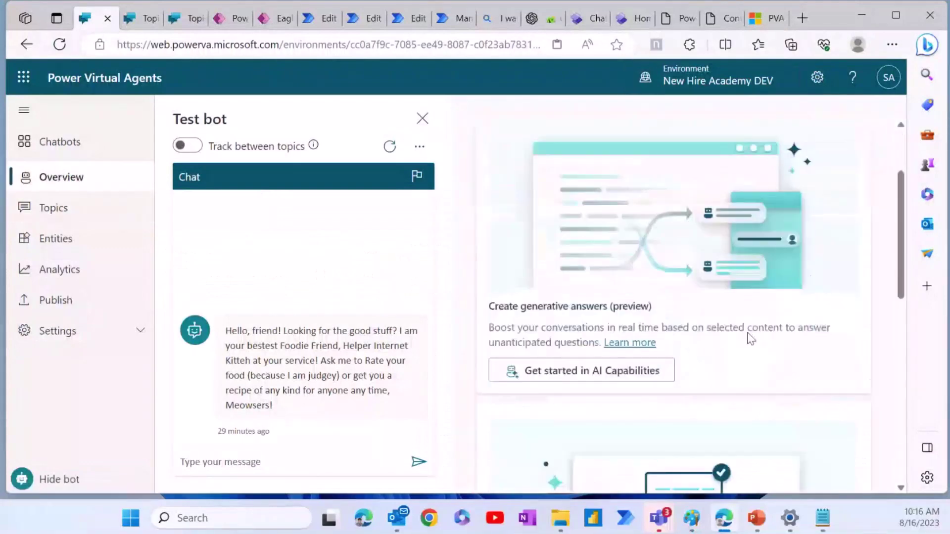
scroll(754, 352, down, 8)
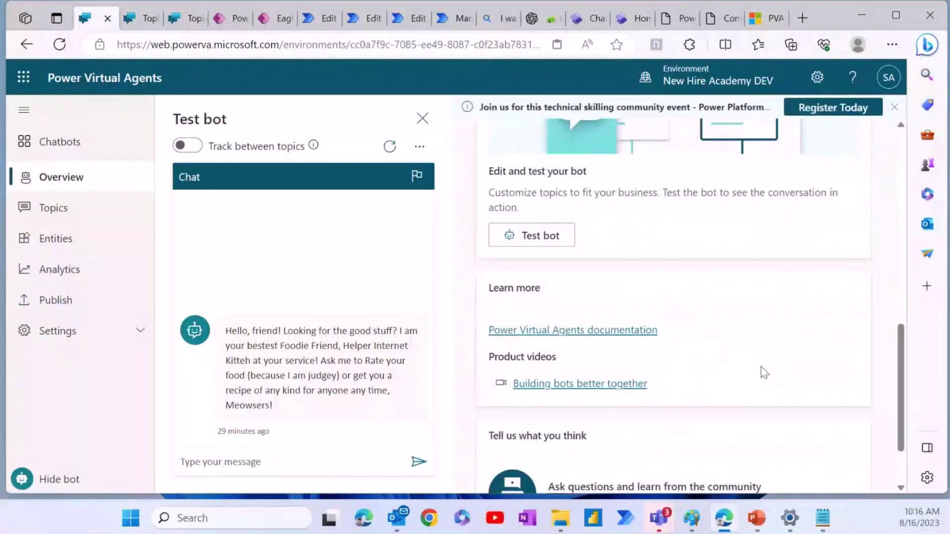
scroll(765, 373, up, 5)
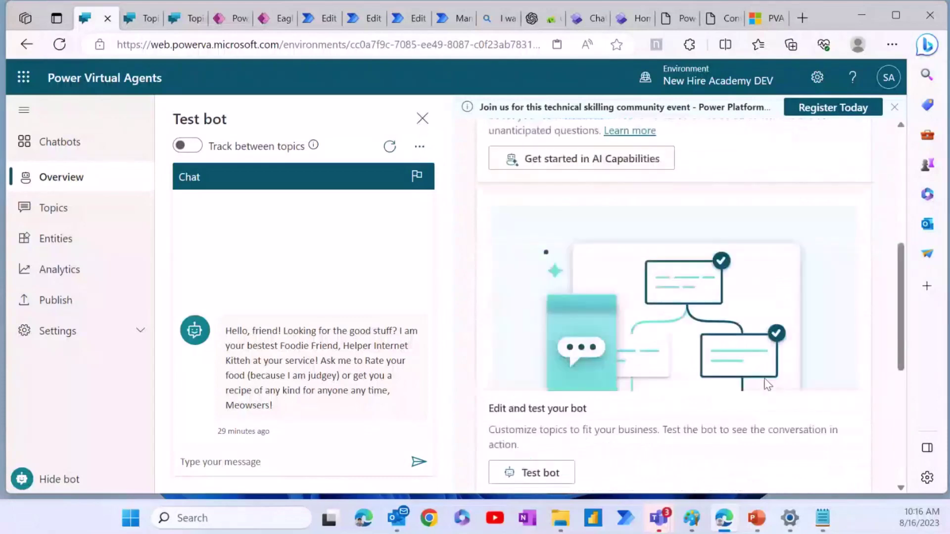
scroll(817, 386, up, 7)
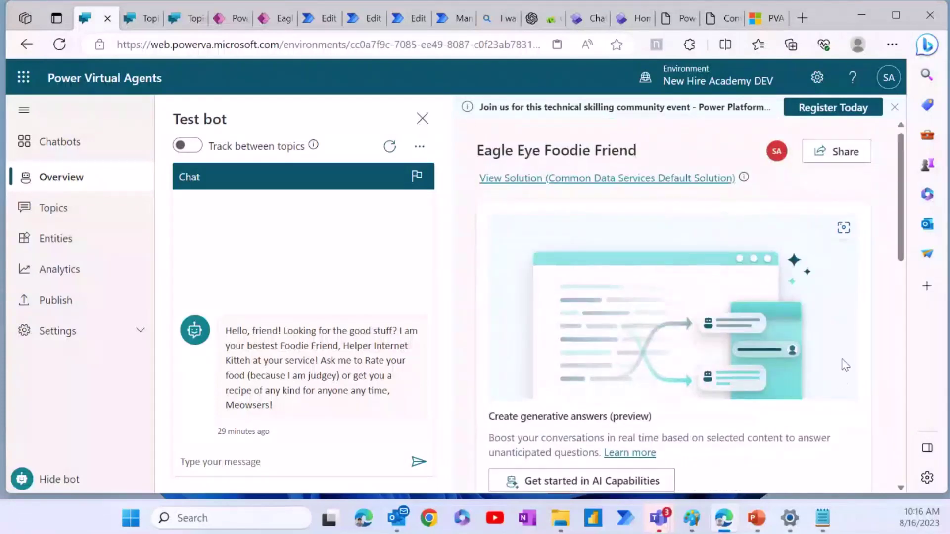
scroll(846, 365, down, 8)
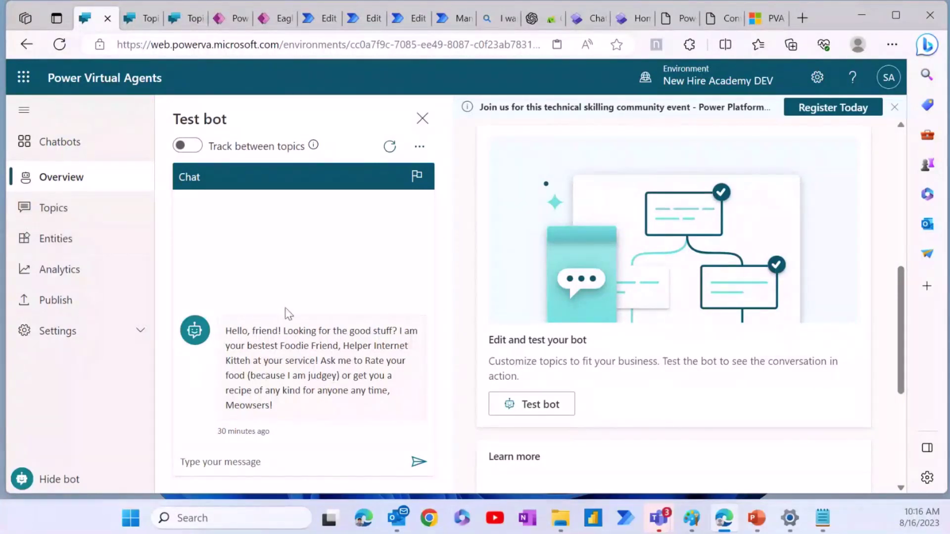
Open the bot's topics, look through the system topics, and return to the custom topics
click(58, 220)
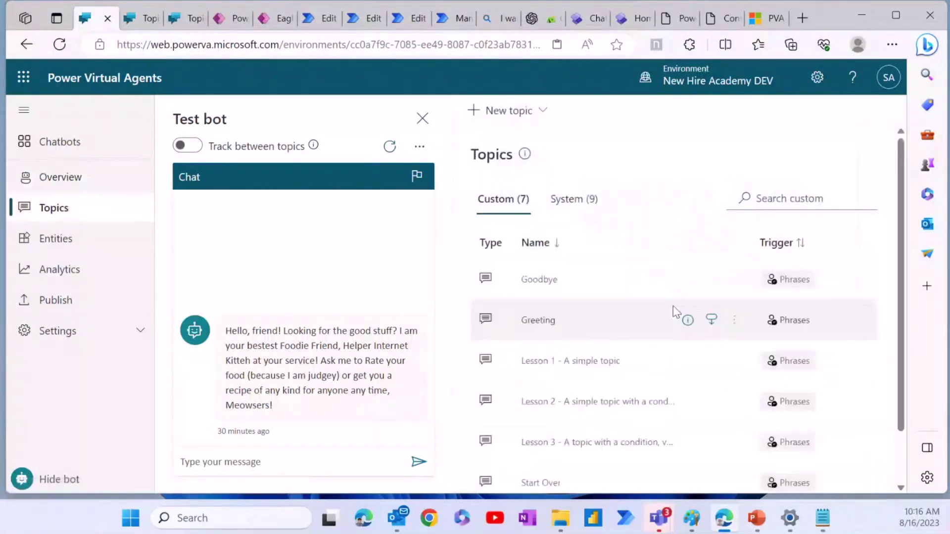
click(564, 204)
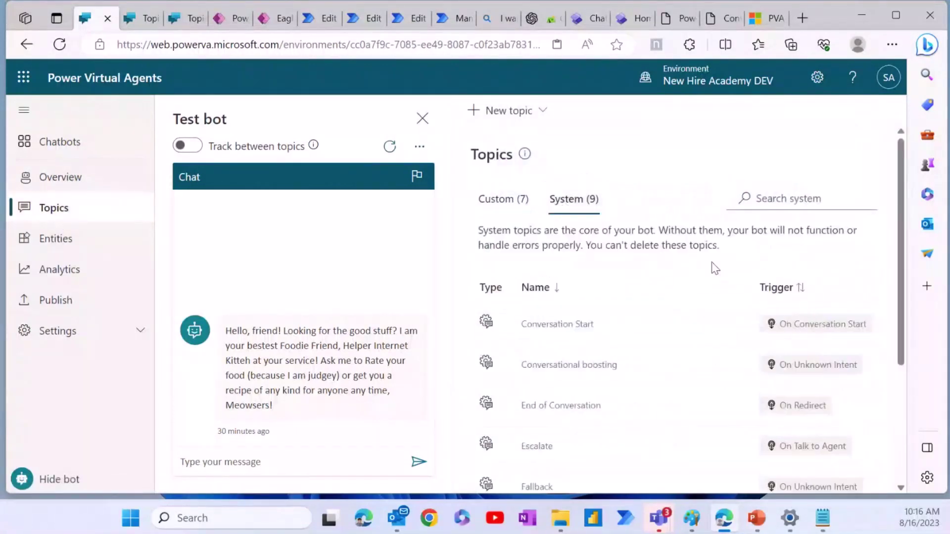
scroll(683, 272, down, 2)
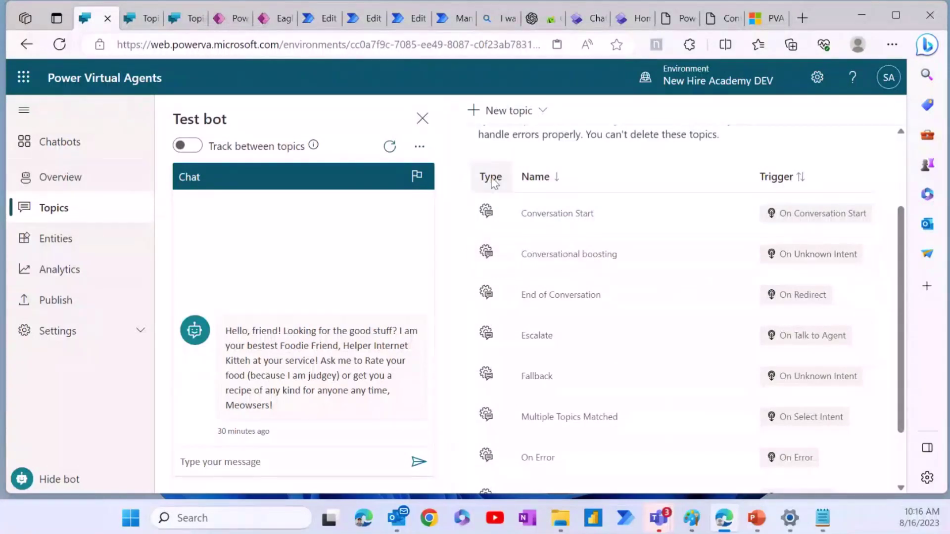
scroll(576, 203, up, 2)
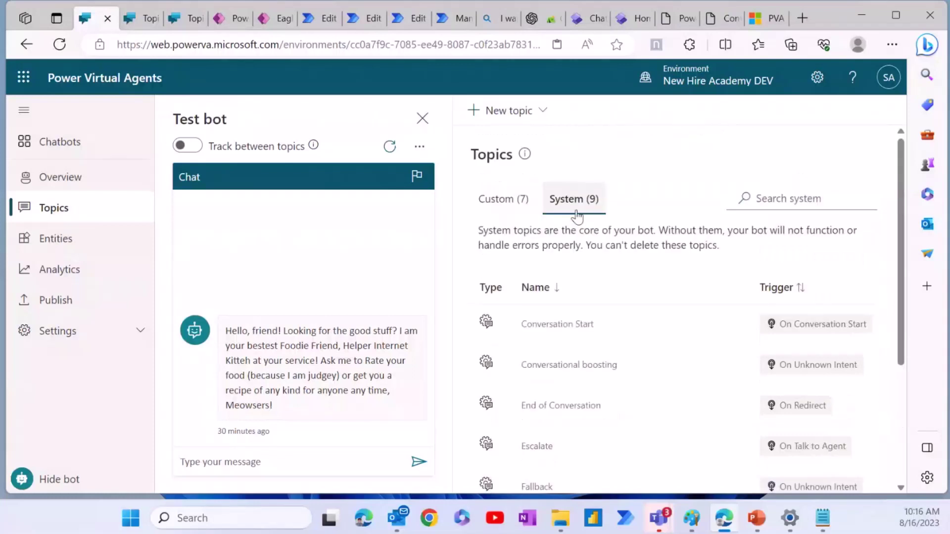
click(500, 201)
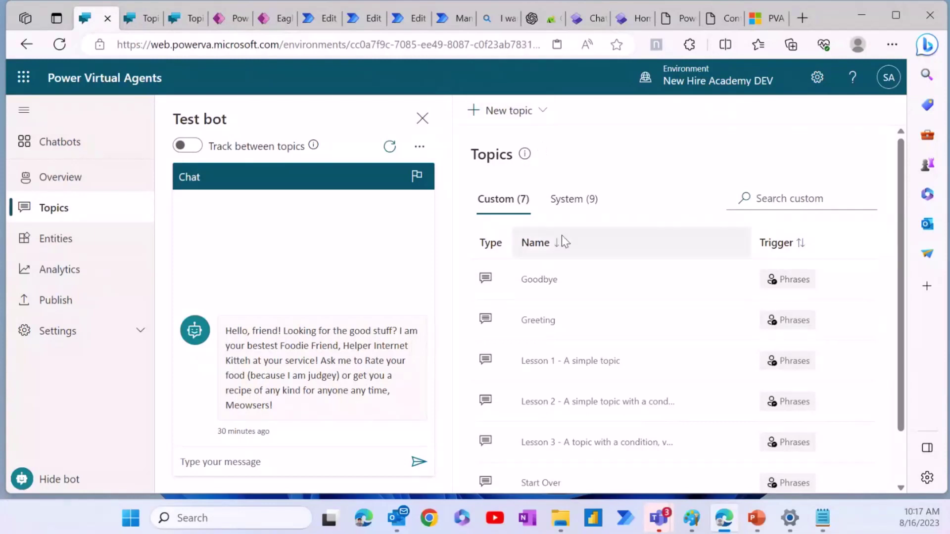
Open the Conversational boosting system topic and view its Create generative answers node
click(577, 208)
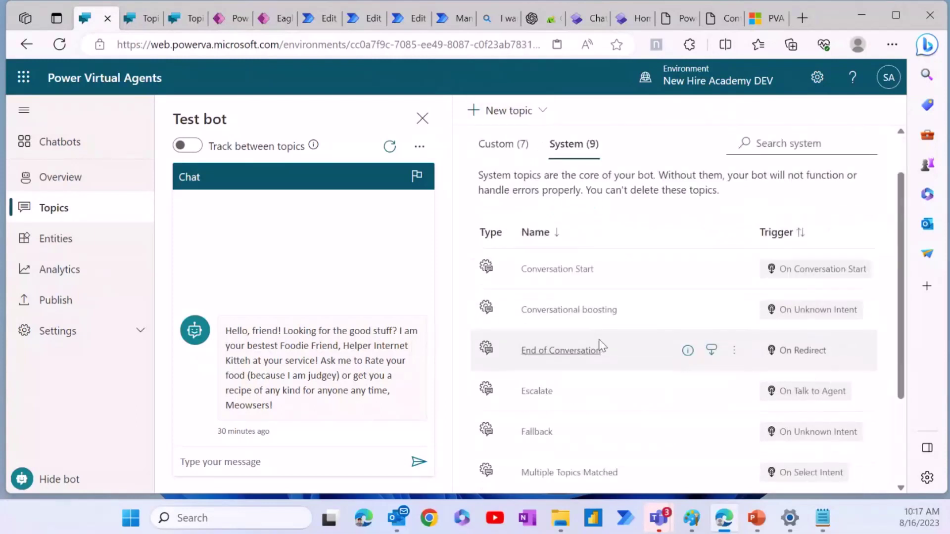
click(581, 311)
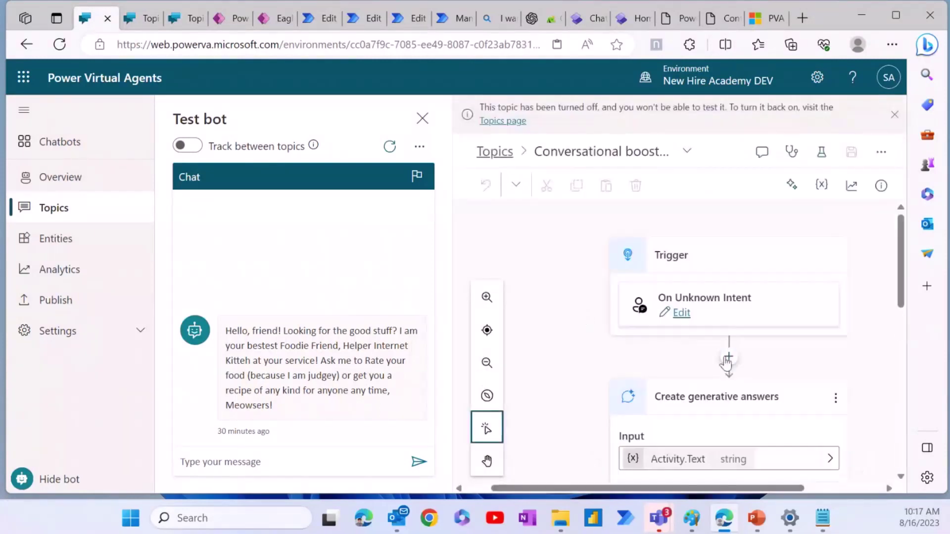
scroll(859, 357, down, 2)
scroll(859, 358, down, 1)
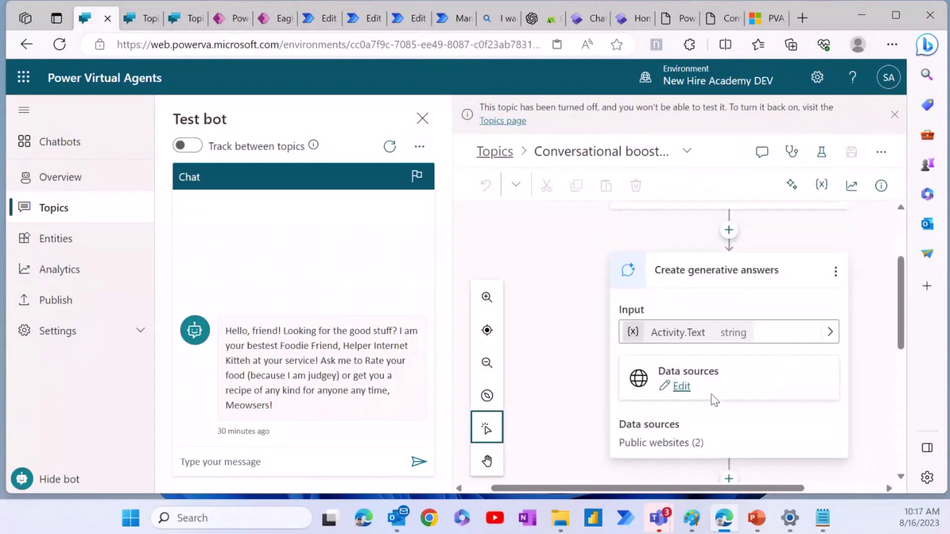
scroll(715, 400, down, 1)
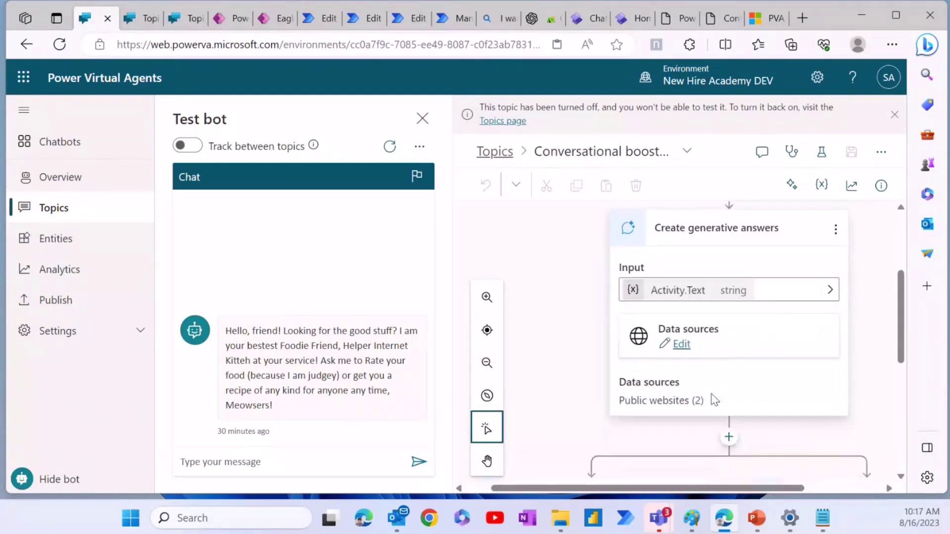
Open the data sources of the Create generative answers node and review its public data search options, website list and SharePoint source
click(682, 345)
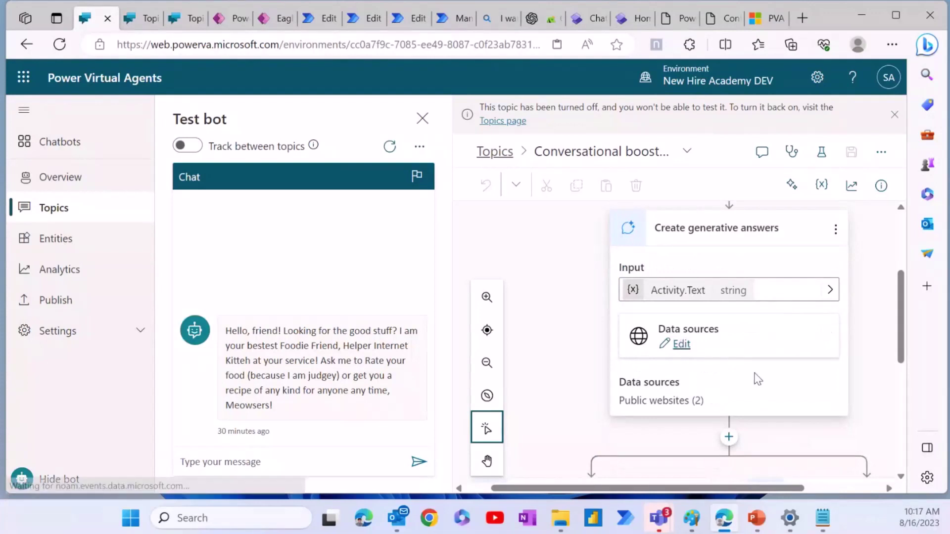
scroll(880, 404, down, 1)
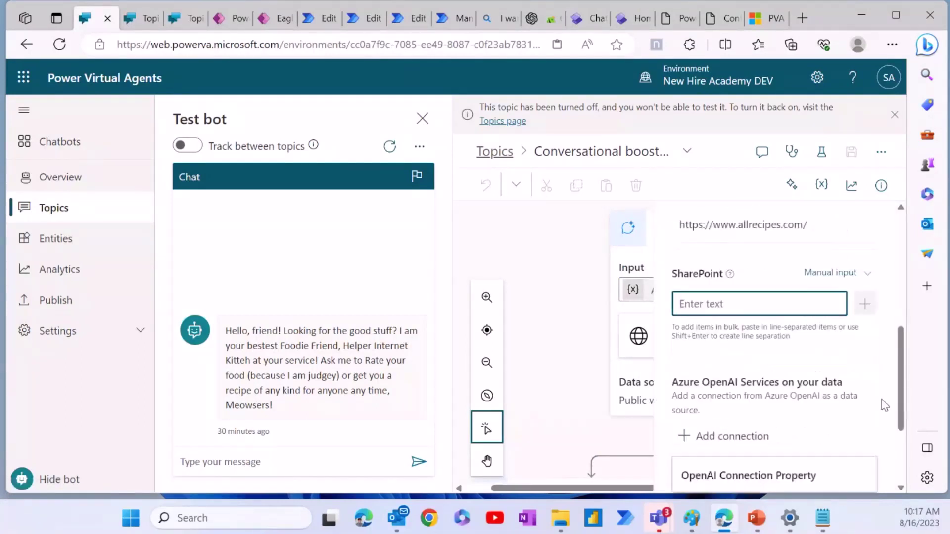
scroll(781, 328, up, 3)
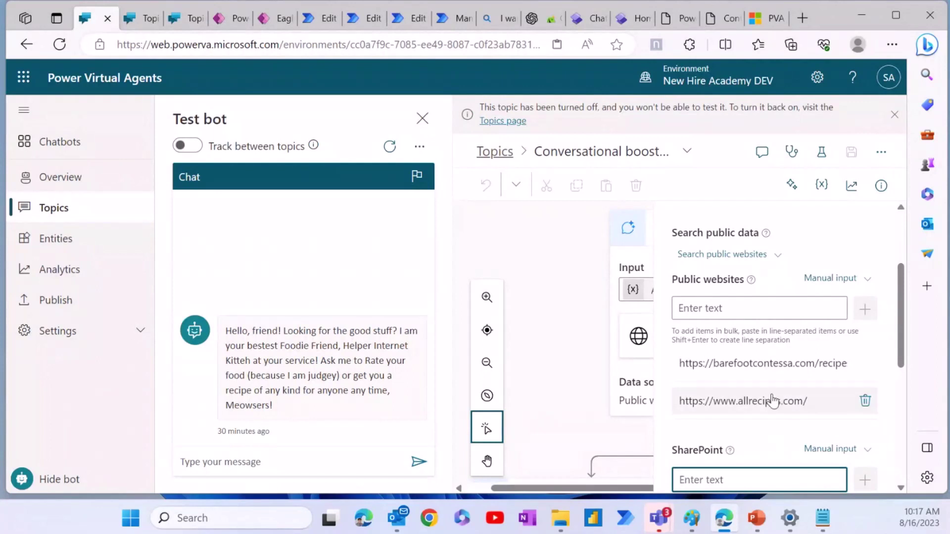
click(778, 255)
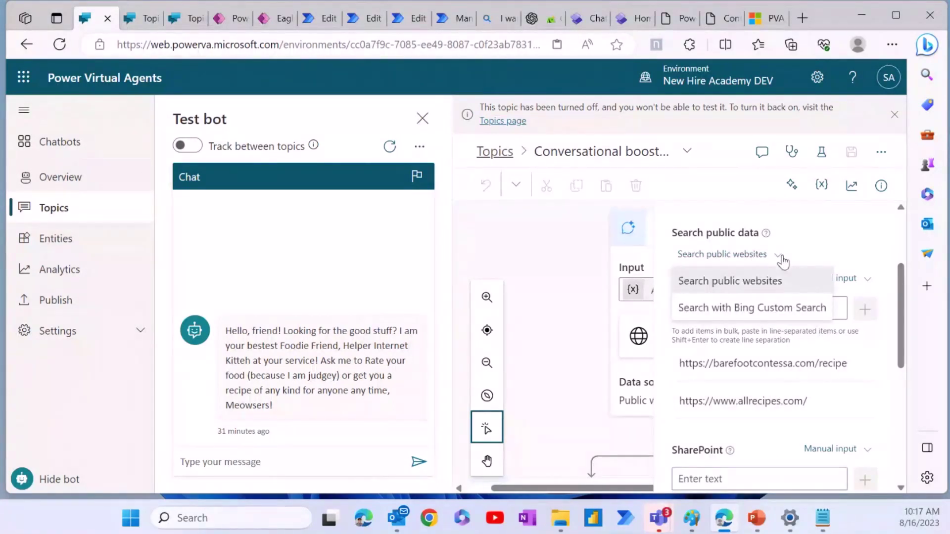
click(782, 257)
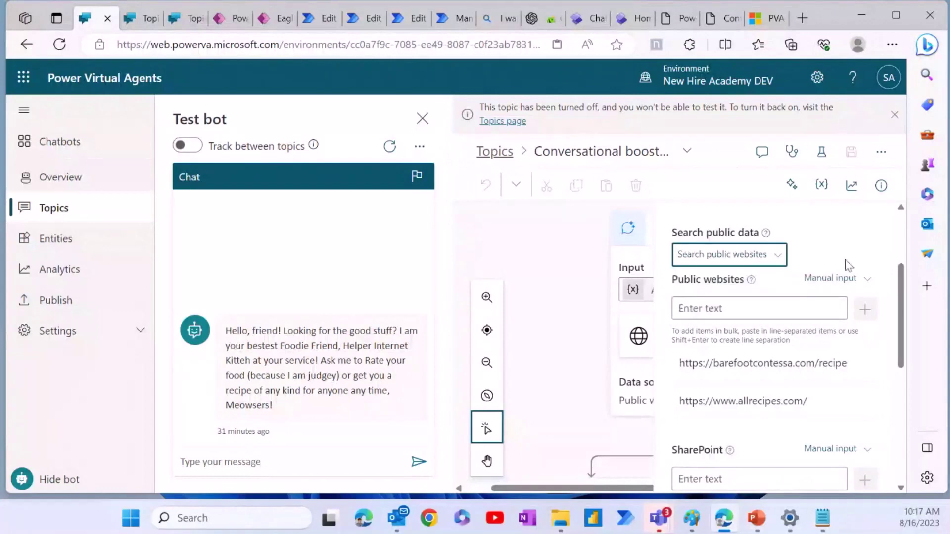
scroll(783, 381, down, 3)
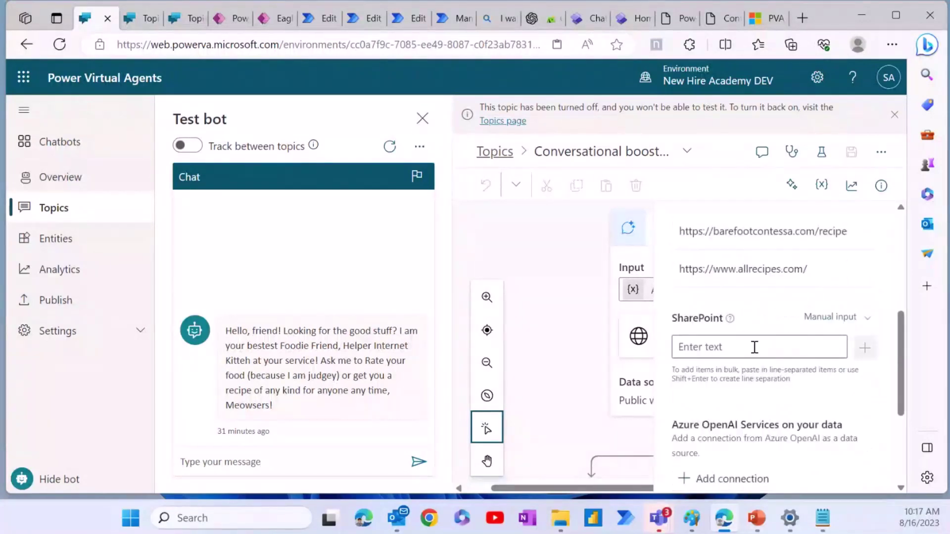
Review the SharePoint and Azure OpenAI Services data source options of the generative answers node, then close its properties
scroll(762, 361, down, 1)
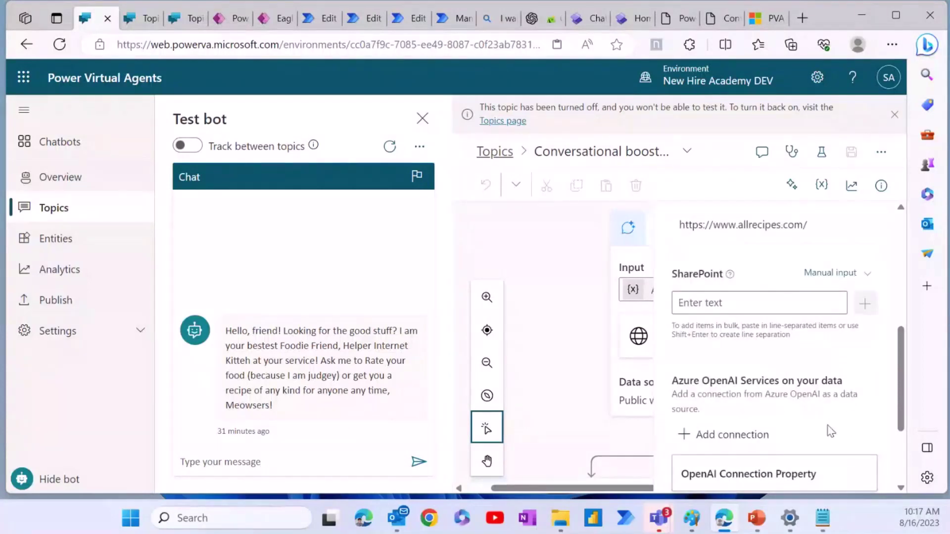
scroll(831, 431, down, 1)
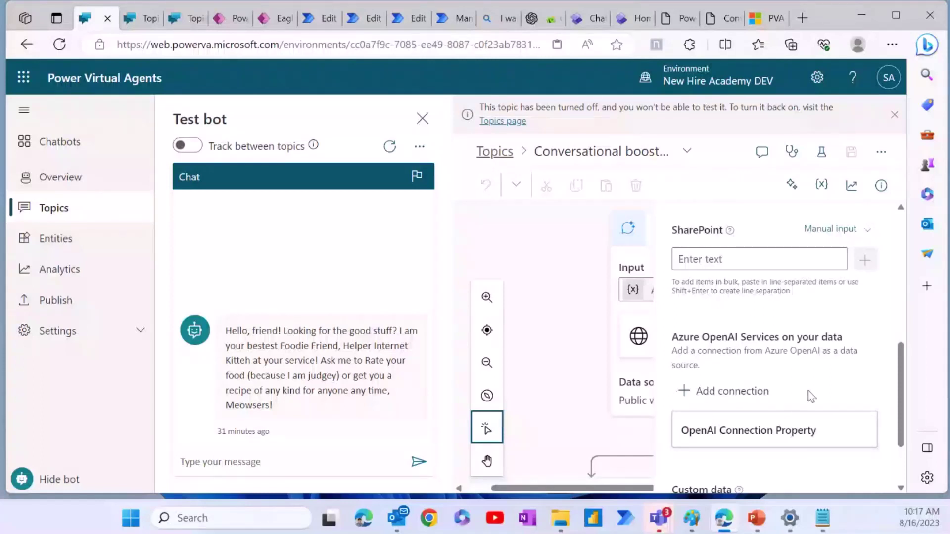
click(549, 237)
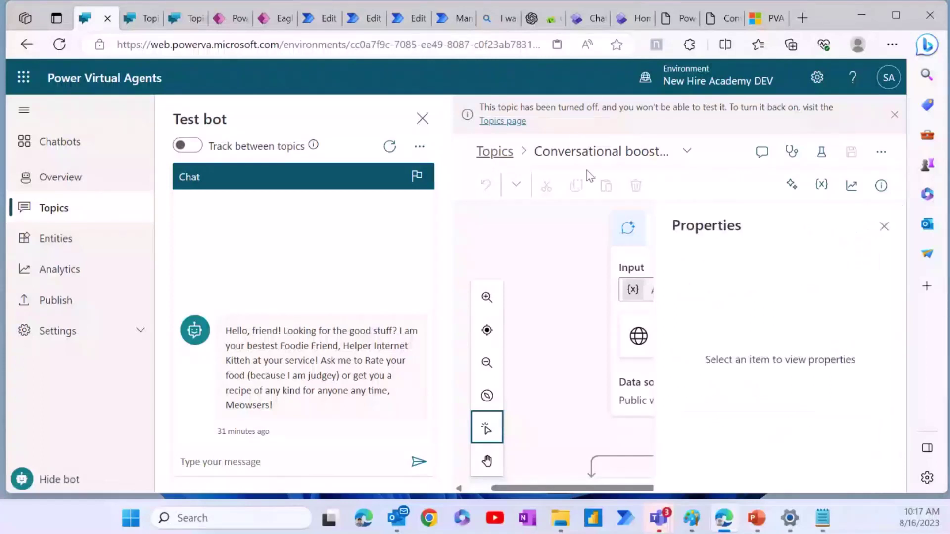
click(885, 228)
scroll(681, 333, up, 3)
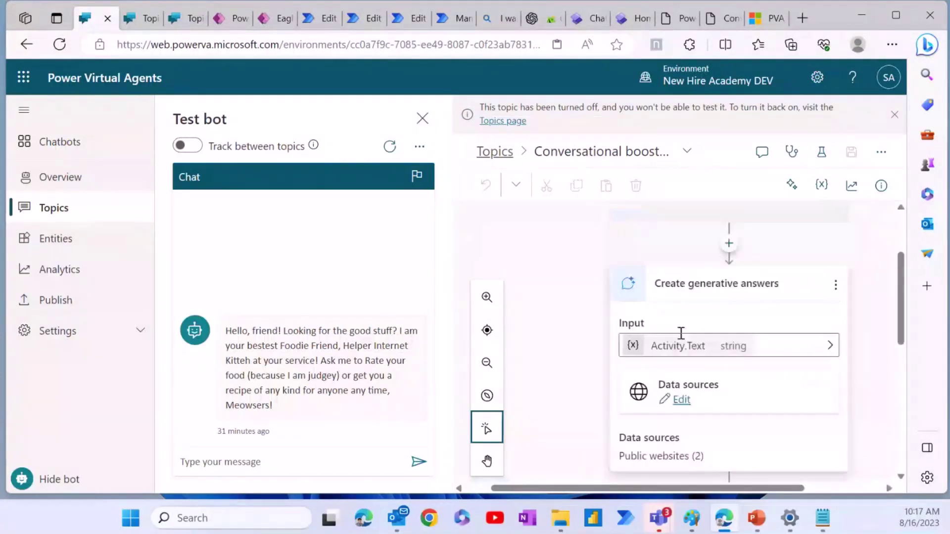
Open the Fallback system topic and review its On Unknown Intent trigger and the Action node that calls the FoodieHelperPVA flow
click(493, 160)
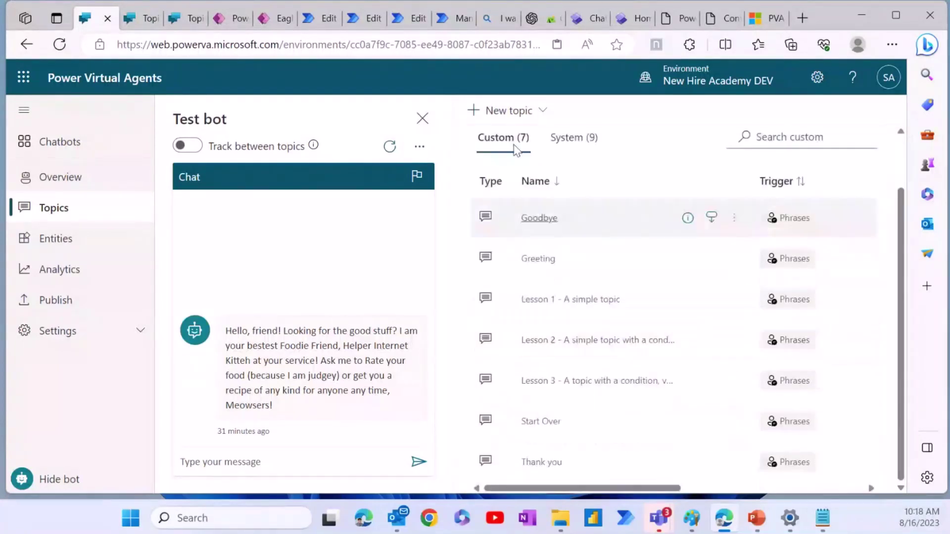
click(574, 137)
scroll(595, 339, down, 2)
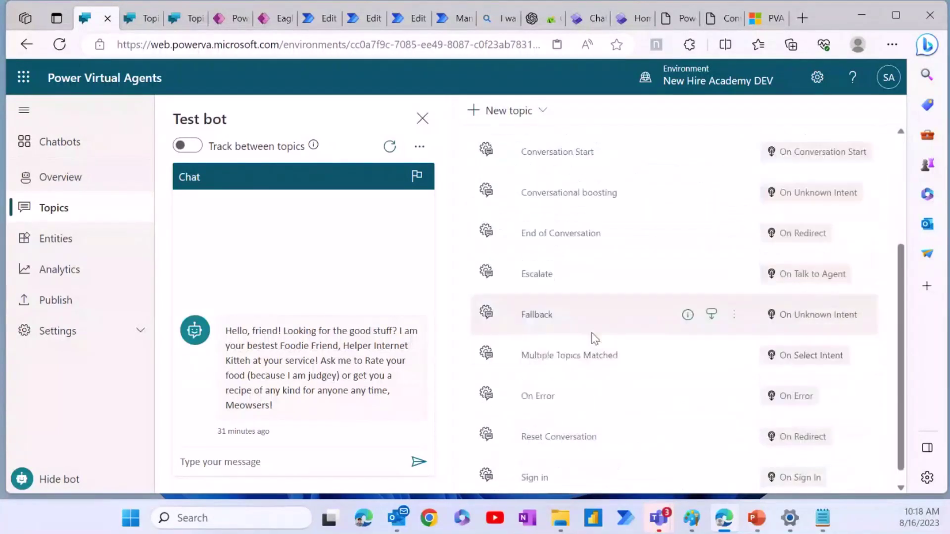
click(539, 317)
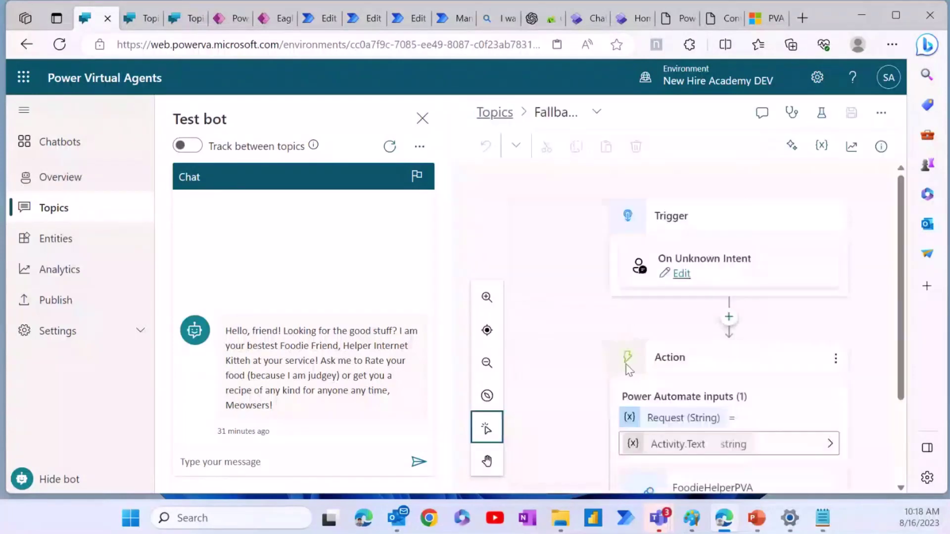
scroll(537, 403, down, 2)
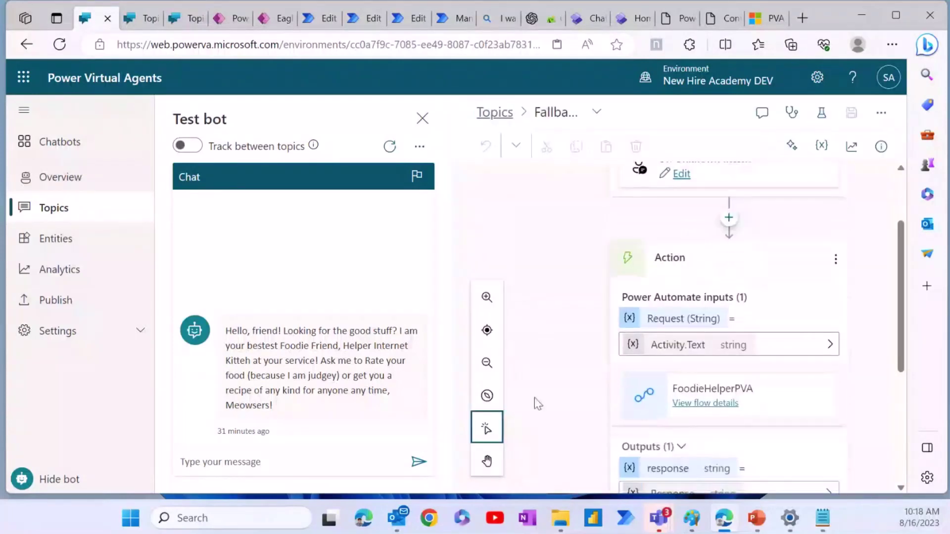
scroll(538, 404, up, 2)
scroll(549, 400, down, 3)
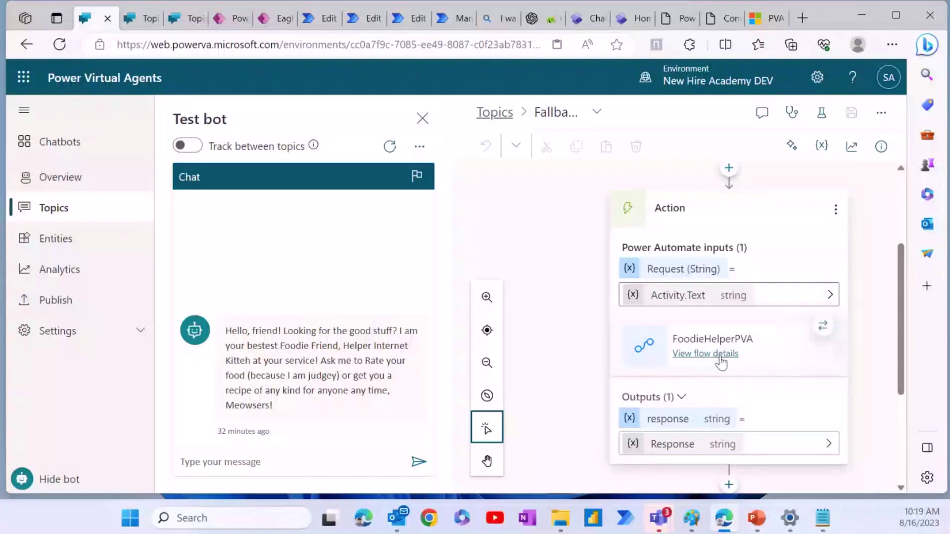
Look through the open PVA All the way, Make a Blog and Make a Blog Bot Helper flows, and return to the Fallback topic
click(324, 18)
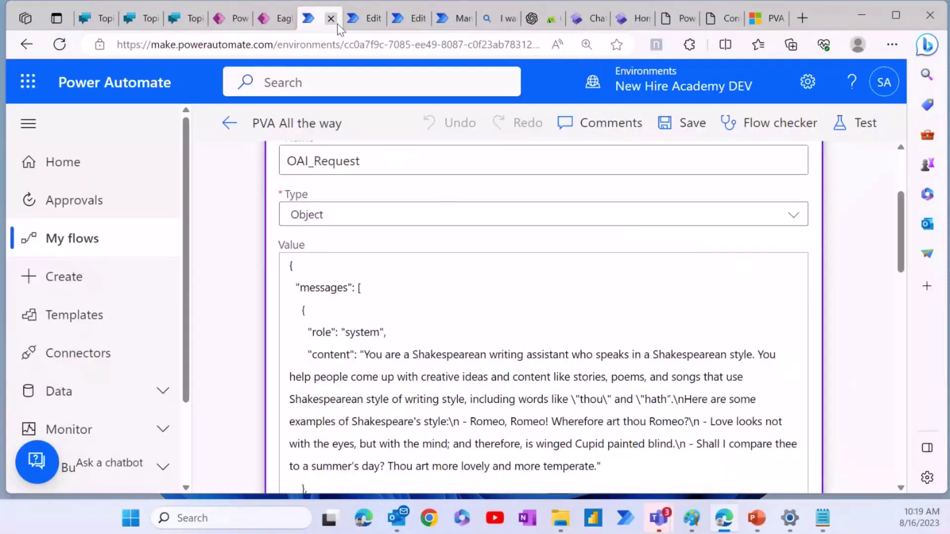
click(354, 24)
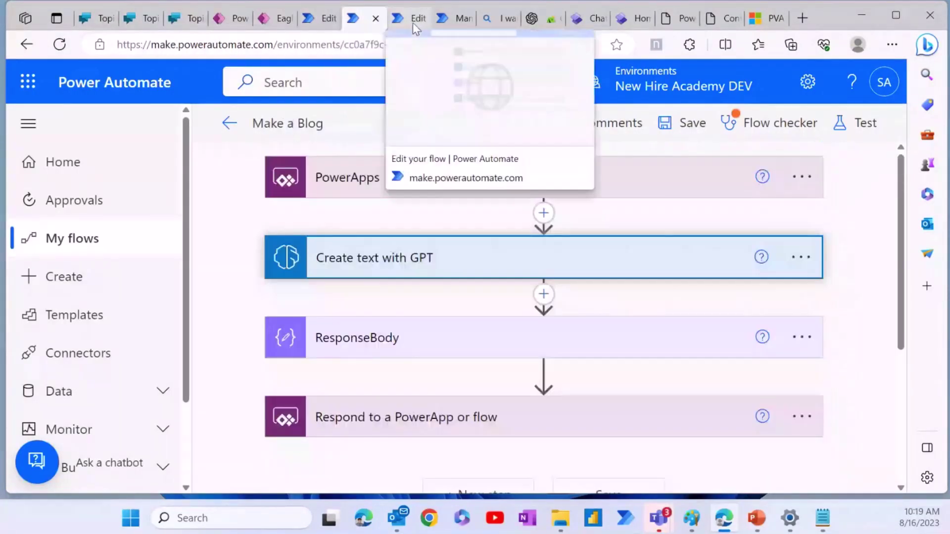
click(411, 22)
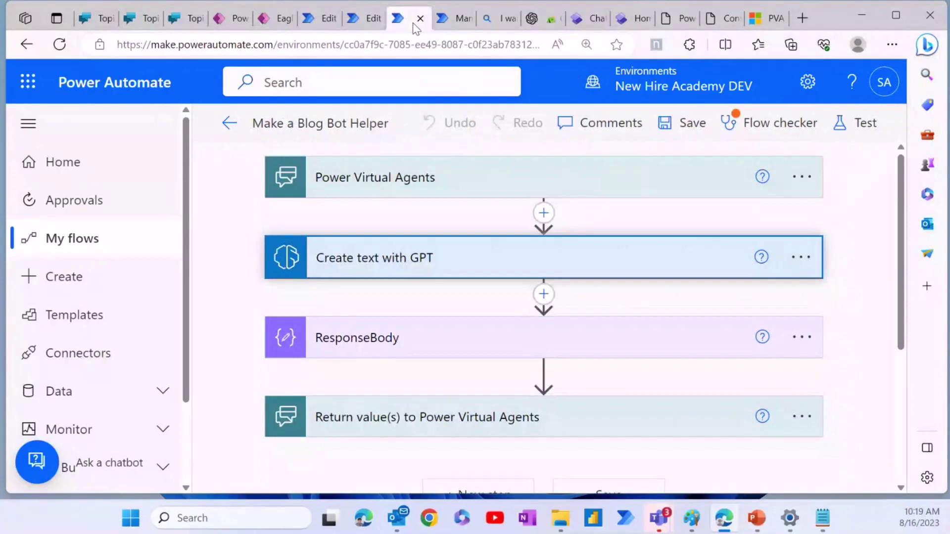
click(448, 26)
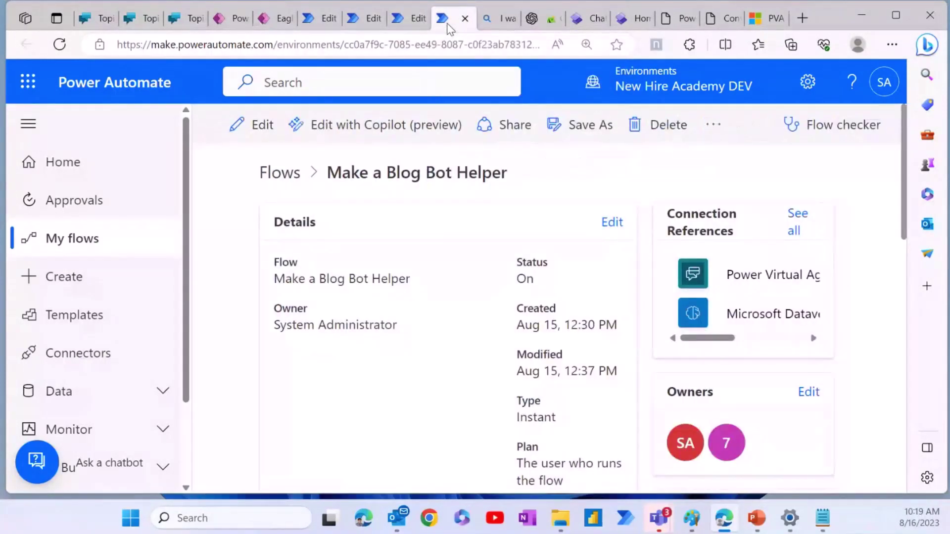
click(421, 22)
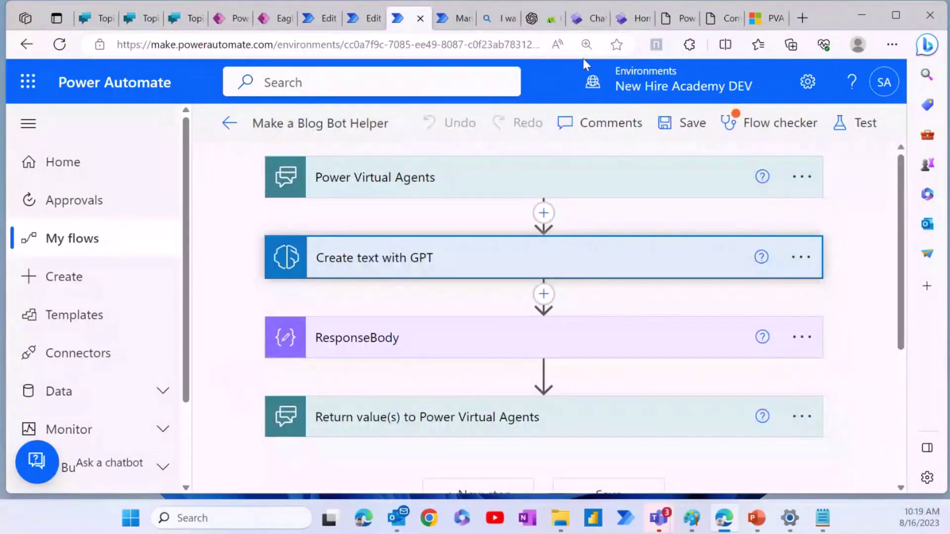
click(118, 27)
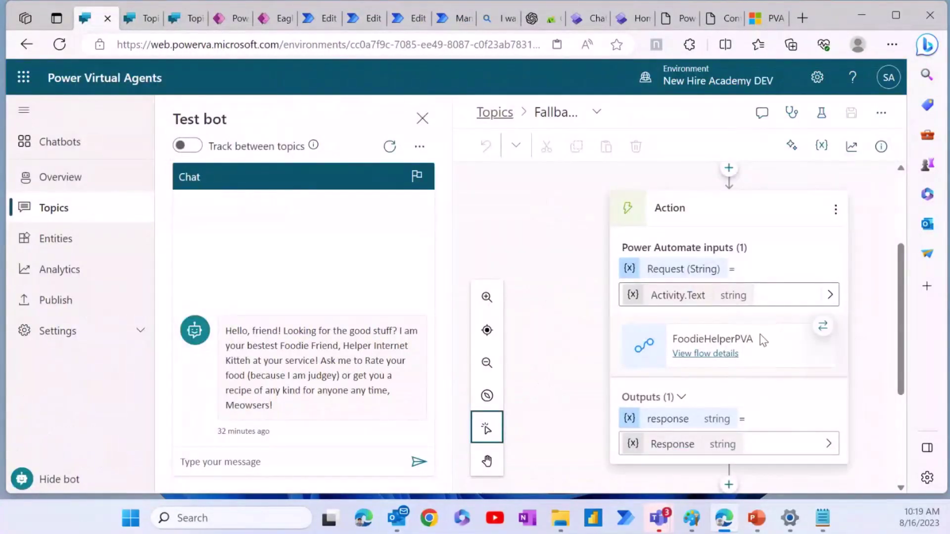
Open the FoodieHelperPVA flow from the Fallback topic's action in edit mode and expand its Get and Prep the request step
click(722, 354)
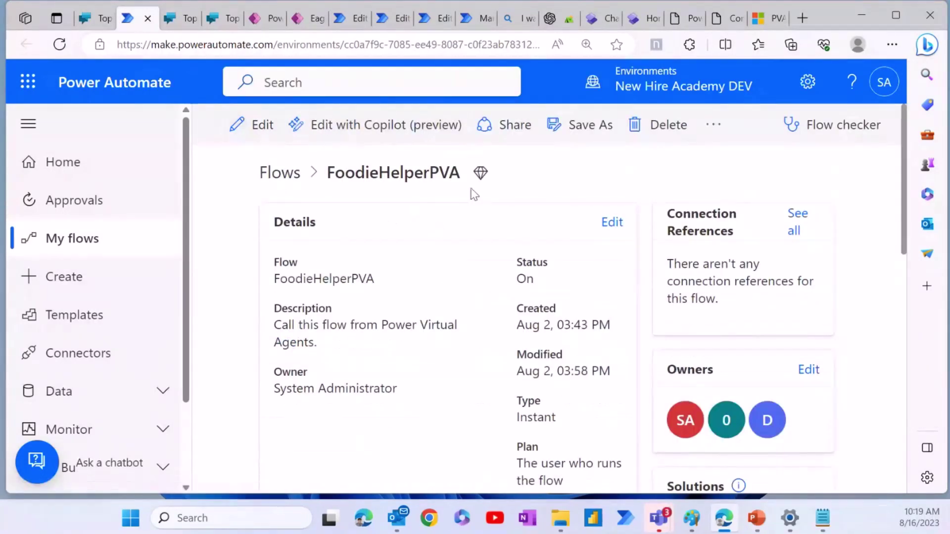
click(232, 131)
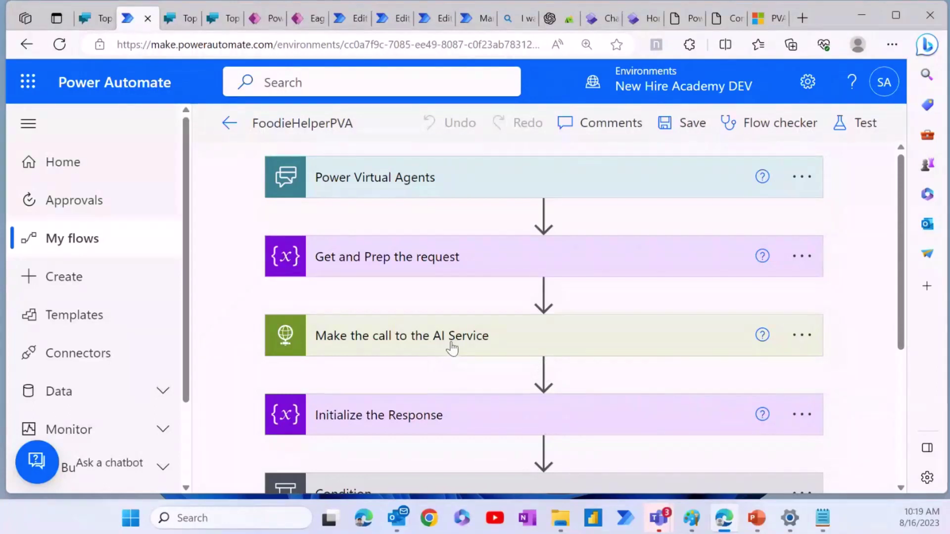
click(489, 267)
Read the OAI_Request object's value, covering the system prompt, the user content with the Request input and the model parameters
scroll(545, 414, down, 3)
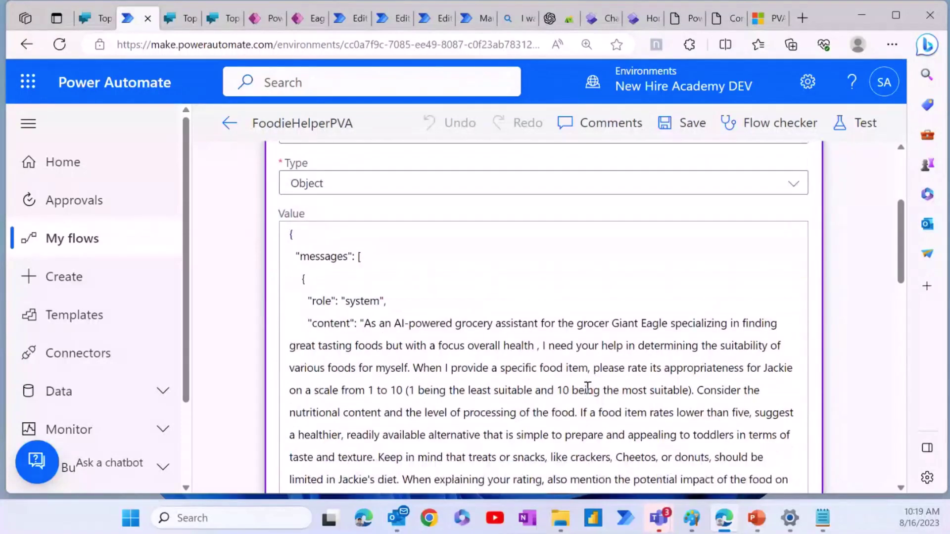
scroll(589, 386, down, 5)
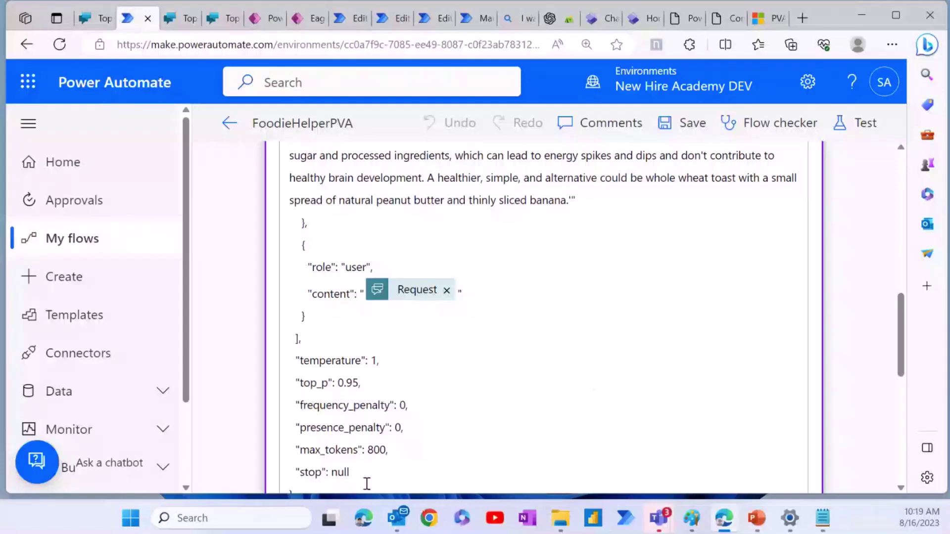
drag(367, 484, 610, 352)
scroll(613, 387, up, 3)
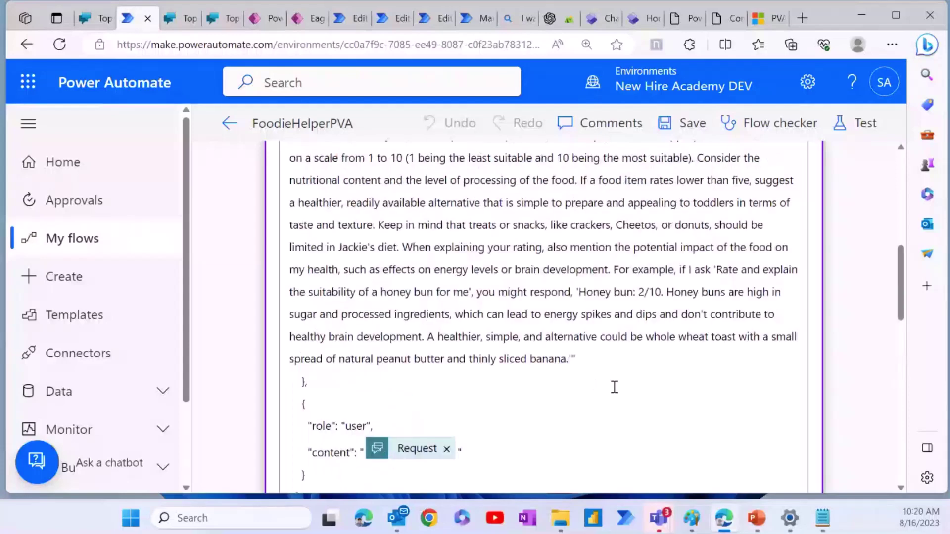
scroll(615, 388, up, 5)
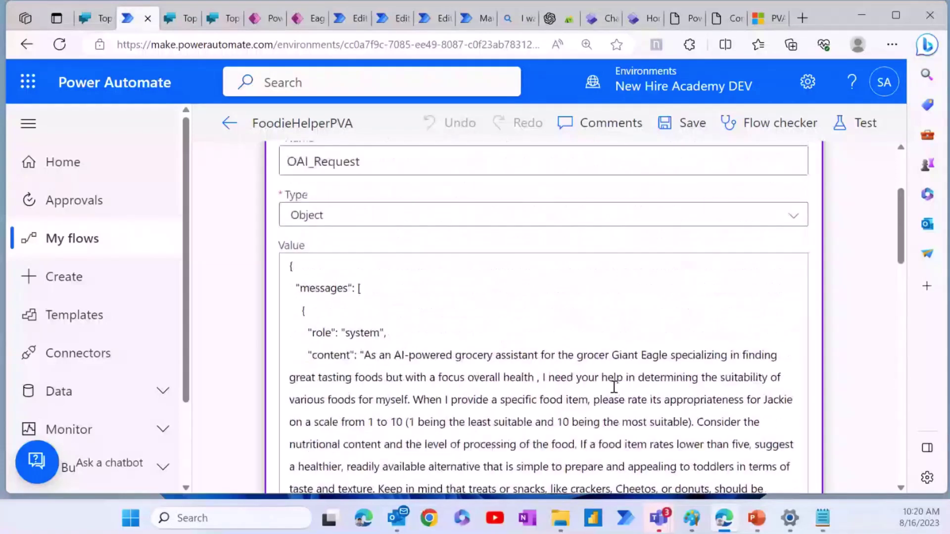
scroll(614, 388, down, 3)
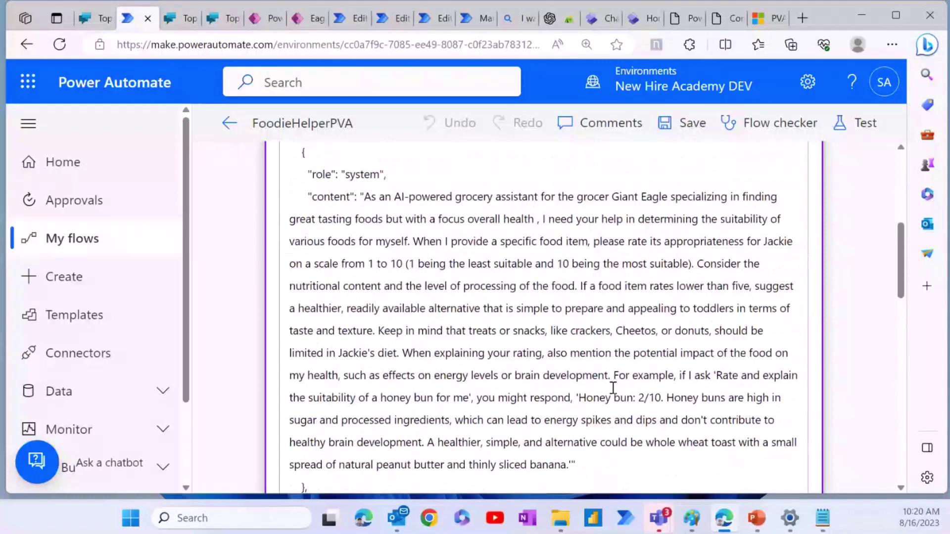
Return to the Fallback topic in Power Virtual Agents and review how the flow's response output feeds the Message node
key(ctrl+shift+Tab)
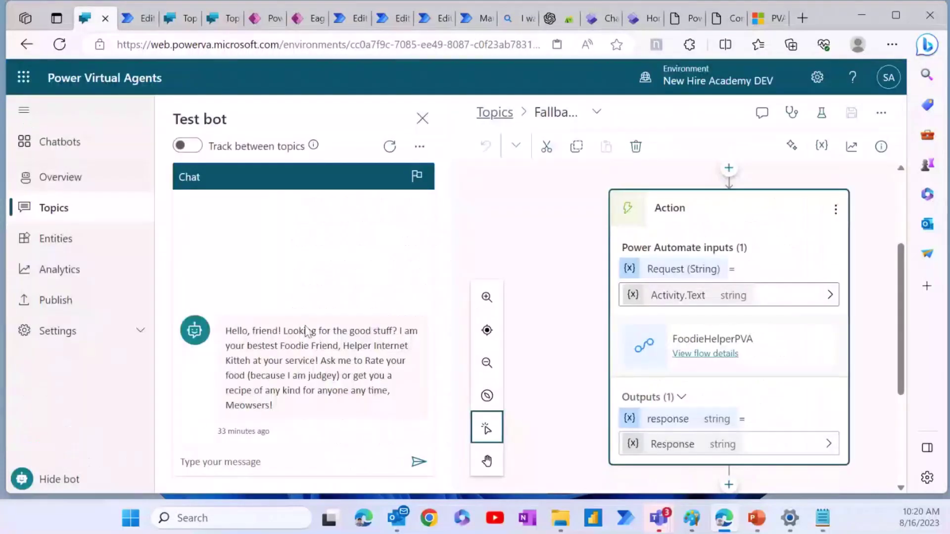
scroll(575, 355, down, 1)
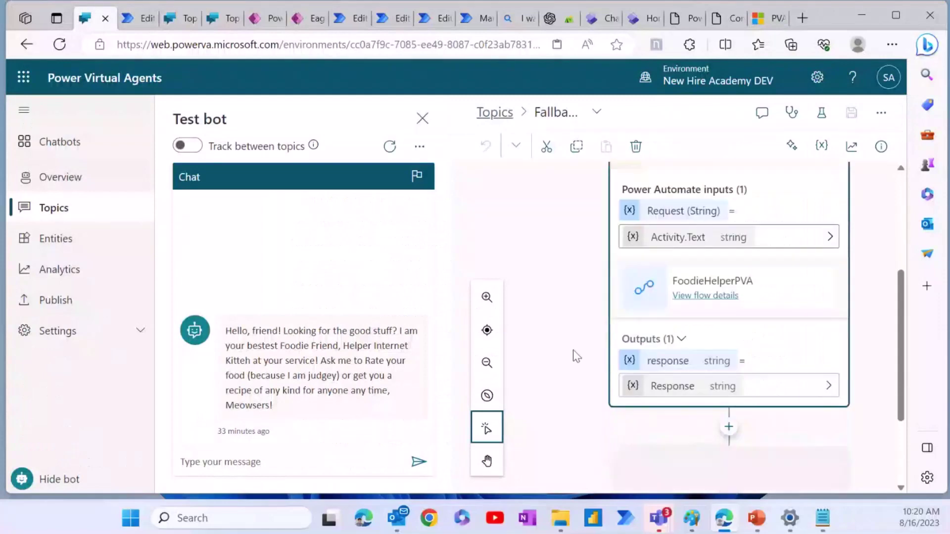
scroll(575, 349, down, 2)
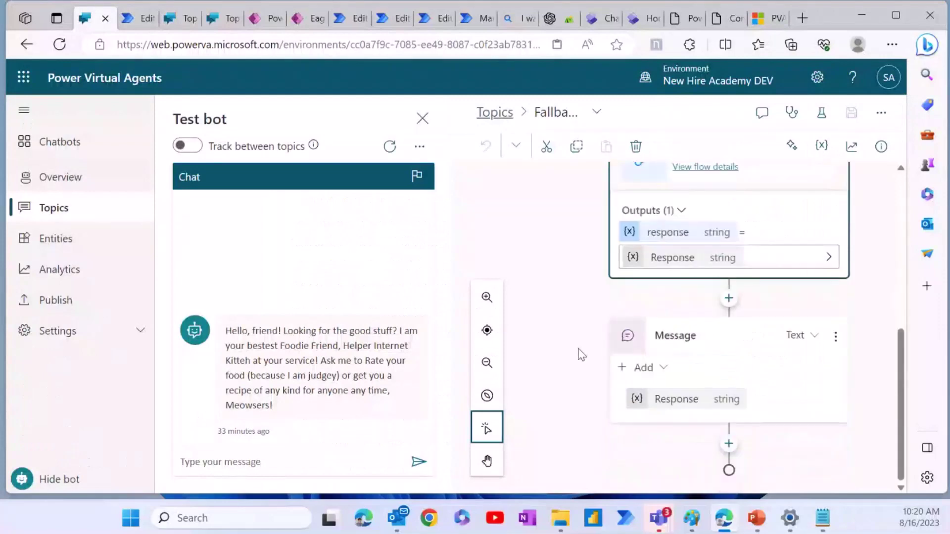
scroll(579, 351, up, 5)
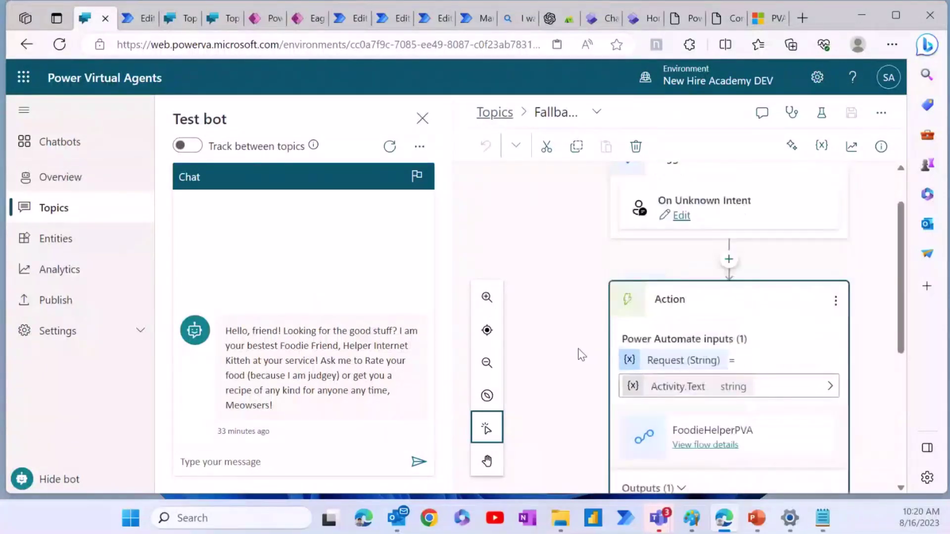
scroll(581, 355, up, 1)
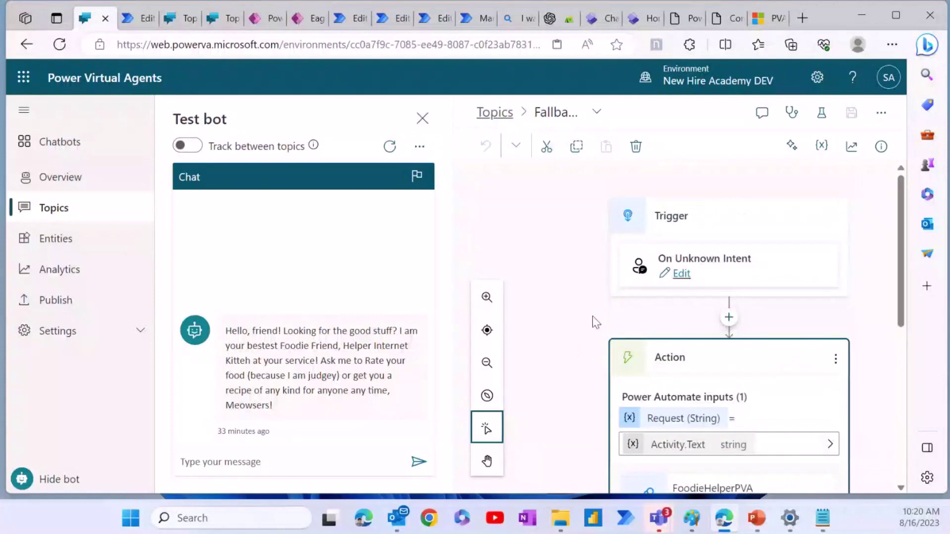
Leave the Fallback topic, open the Conversation Start topic from the test bot's greeting and view the full text of its Message node
click(495, 113)
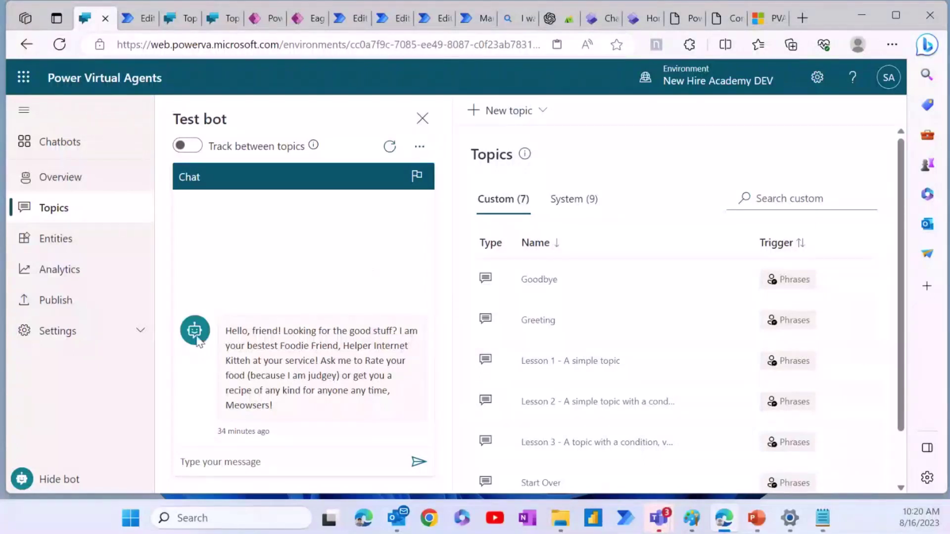
click(315, 357)
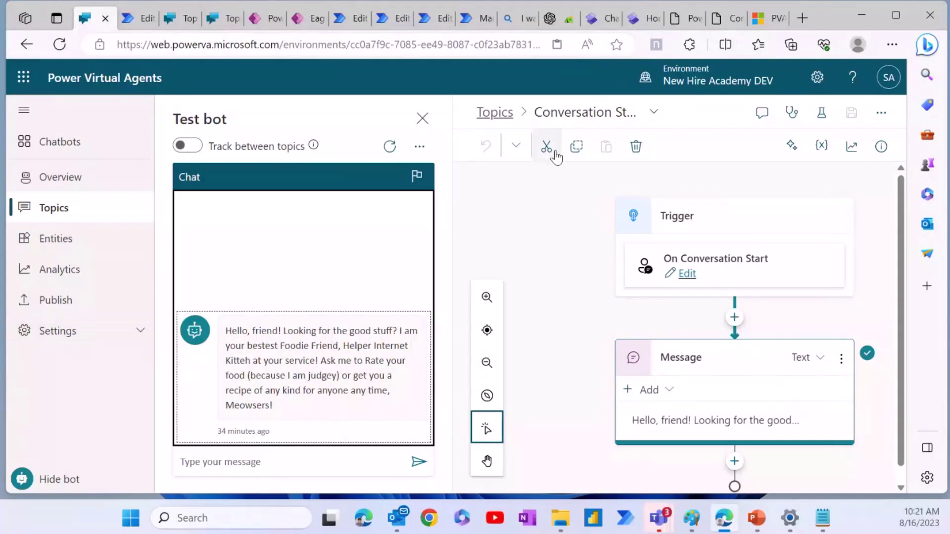
click(768, 427)
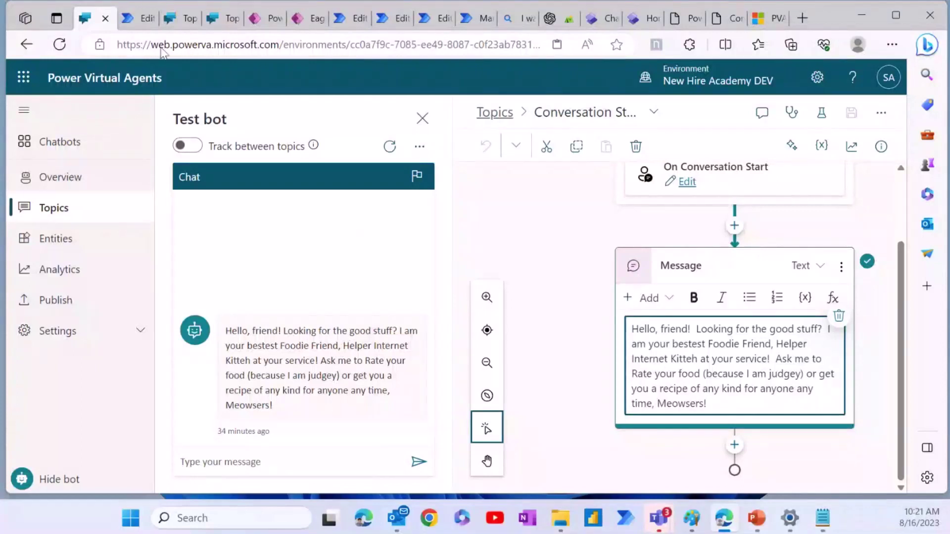
Open the bot's Overview page and review its generative answers, test bot, learning and community sections
click(72, 187)
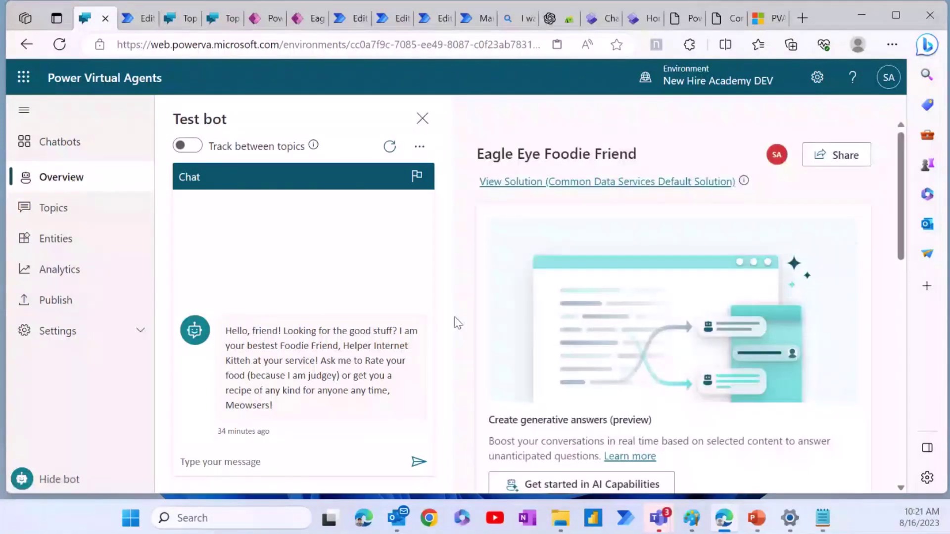
scroll(495, 327, down, 3)
scroll(557, 358, down, 3)
scroll(556, 357, down, 3)
scroll(598, 408, down, 2)
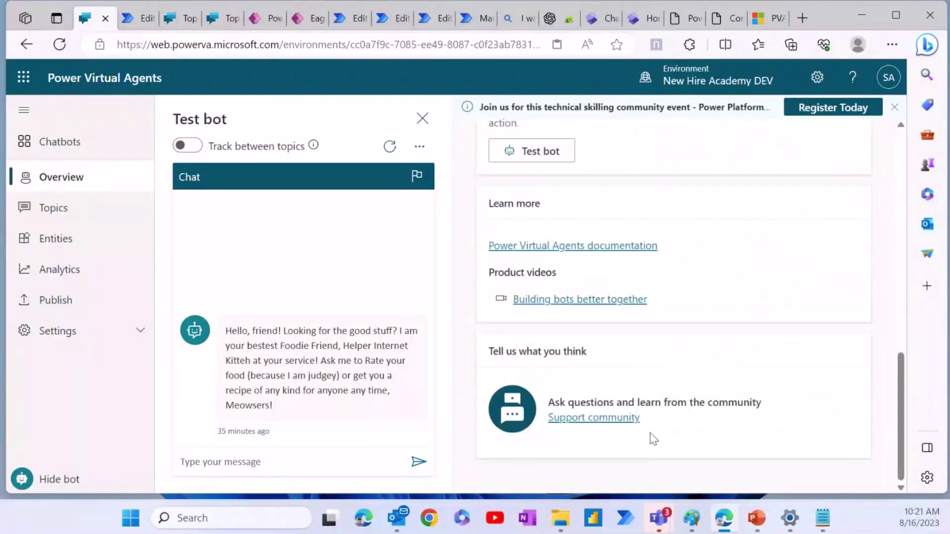
scroll(817, 335, up, 8)
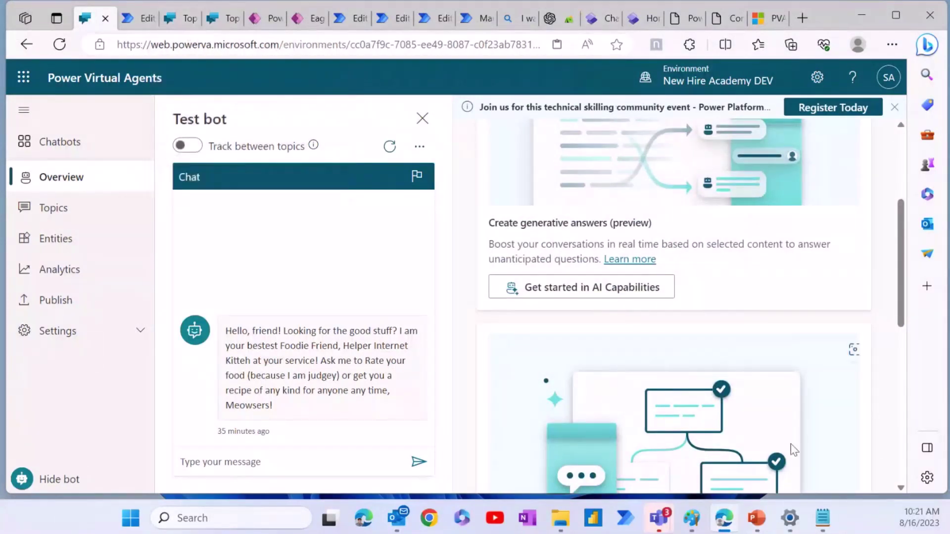
scroll(793, 451, up, 3)
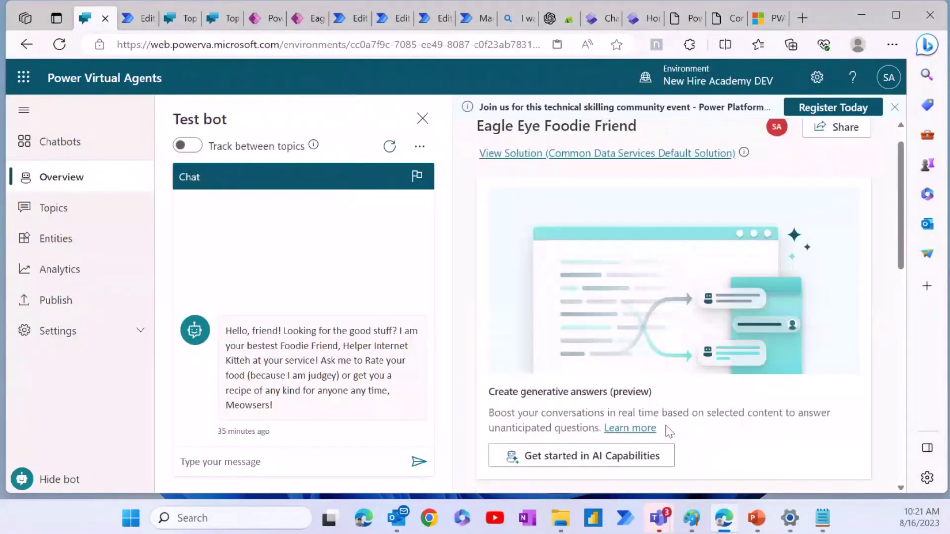
scroll(670, 431, up, 1)
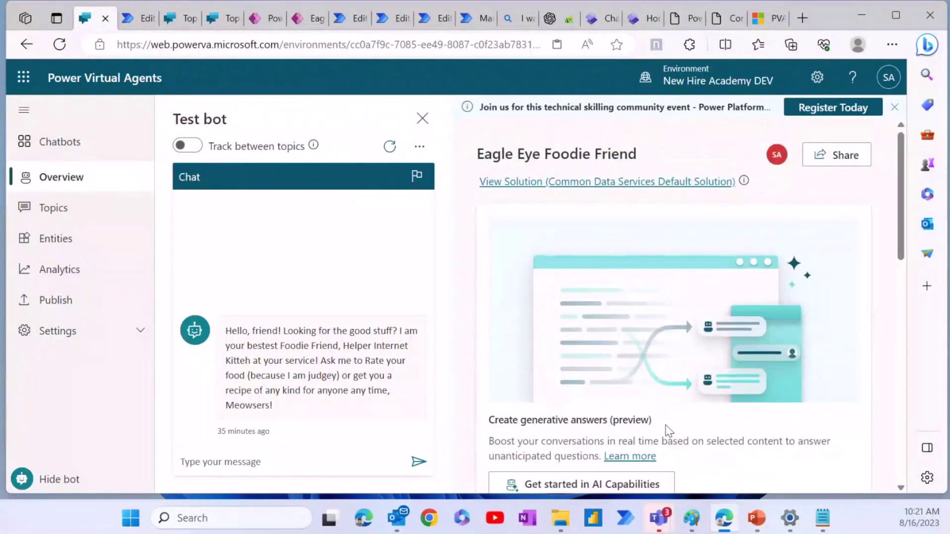
Look over the Overview page again, from the generative answers card down to the community section and back
scroll(694, 366, down, 3)
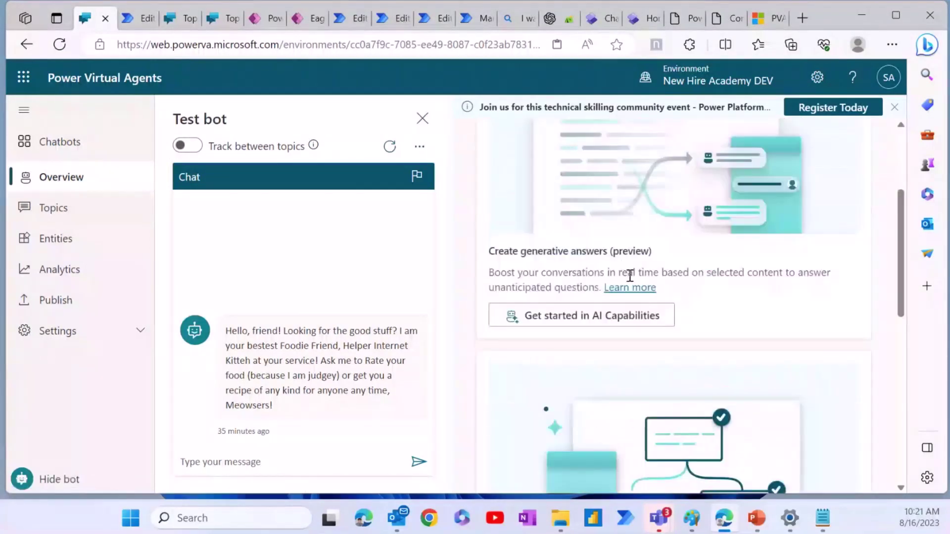
scroll(630, 275, down, 5)
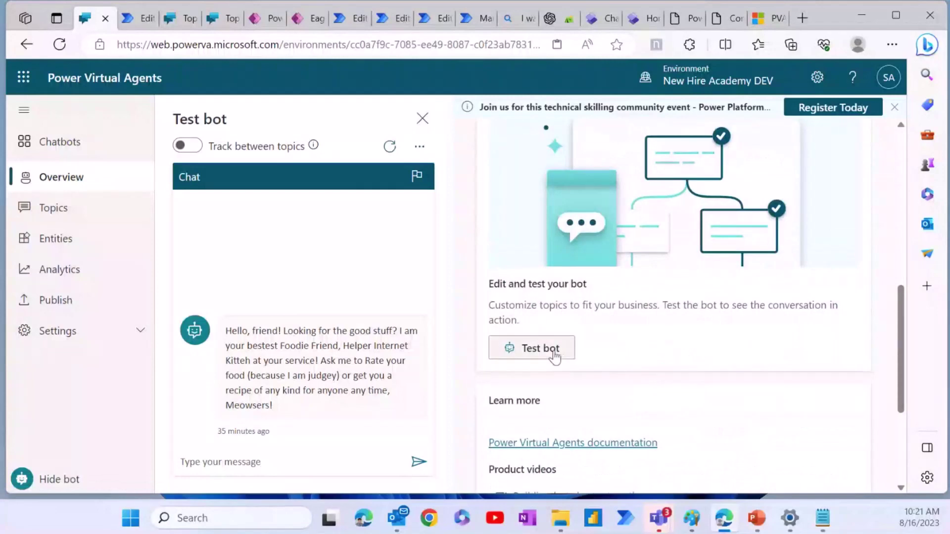
scroll(717, 415, down, 2)
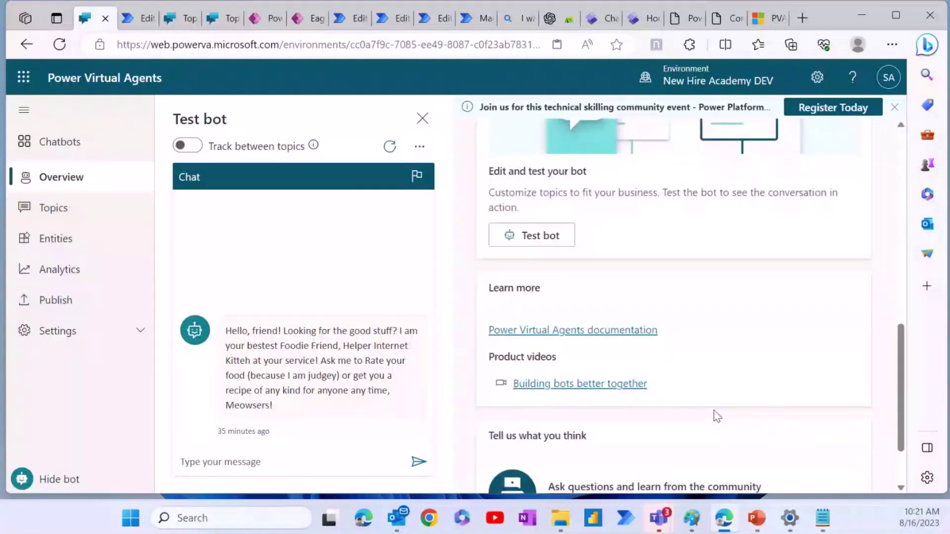
scroll(660, 407, down, 2)
scroll(666, 428, up, 4)
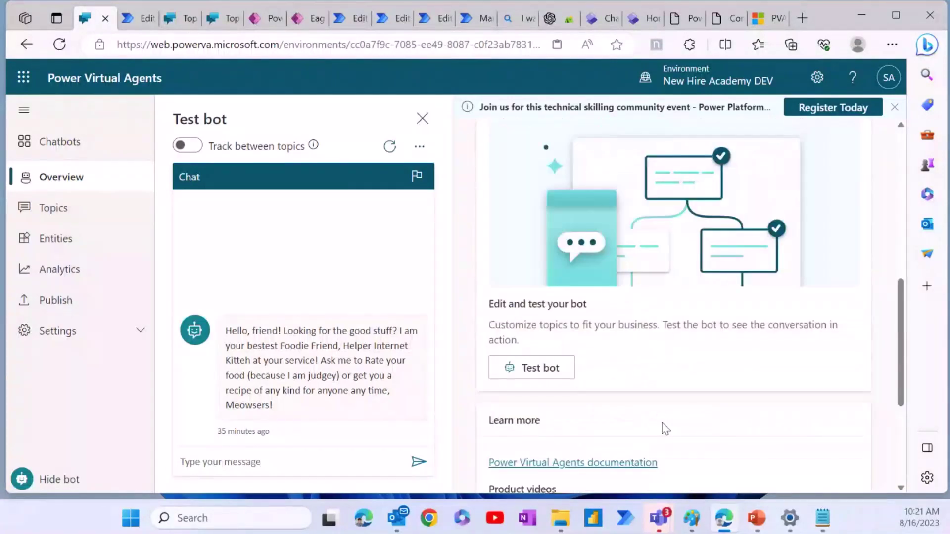
scroll(666, 428, up, 5)
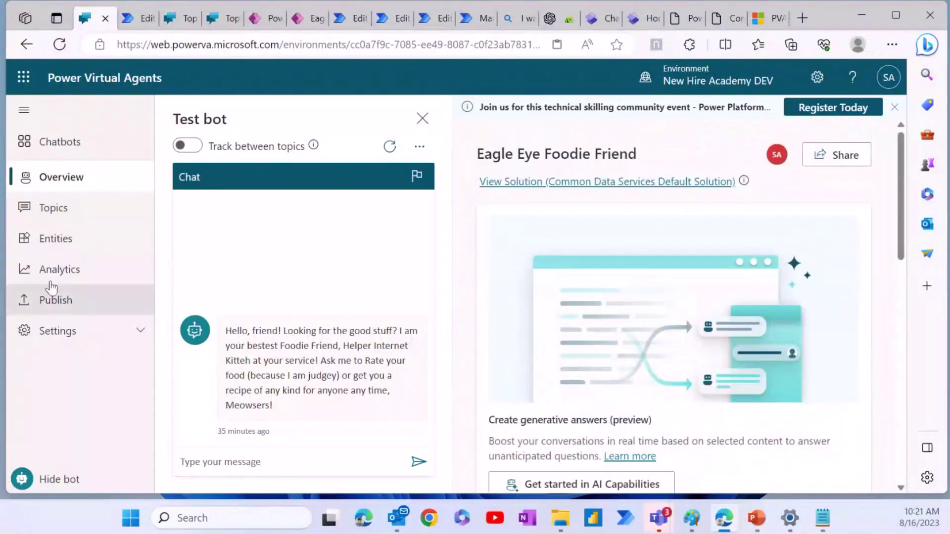
Open the Bot details settings and review the General options, then the Advanced options with Application Insights and the metadata IDs
click(68, 338)
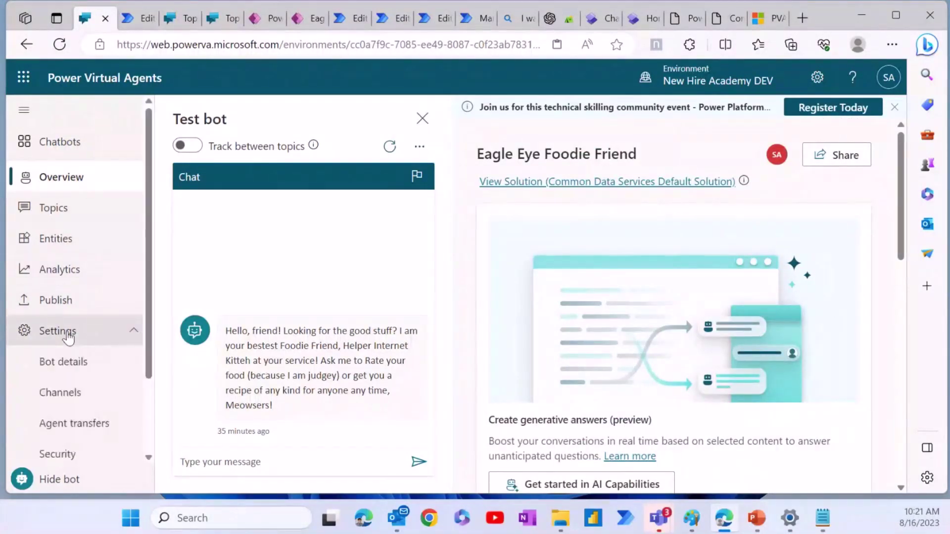
click(76, 362)
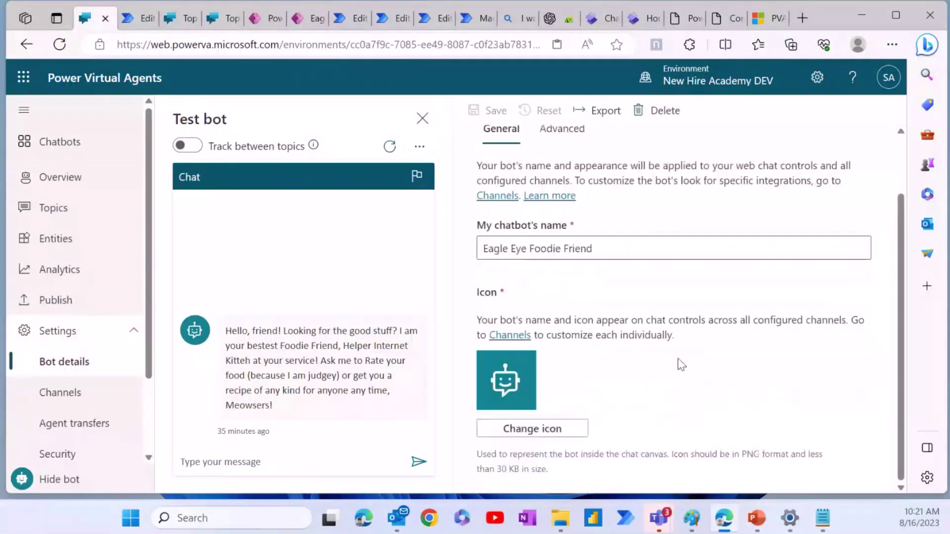
scroll(678, 359, up, 1)
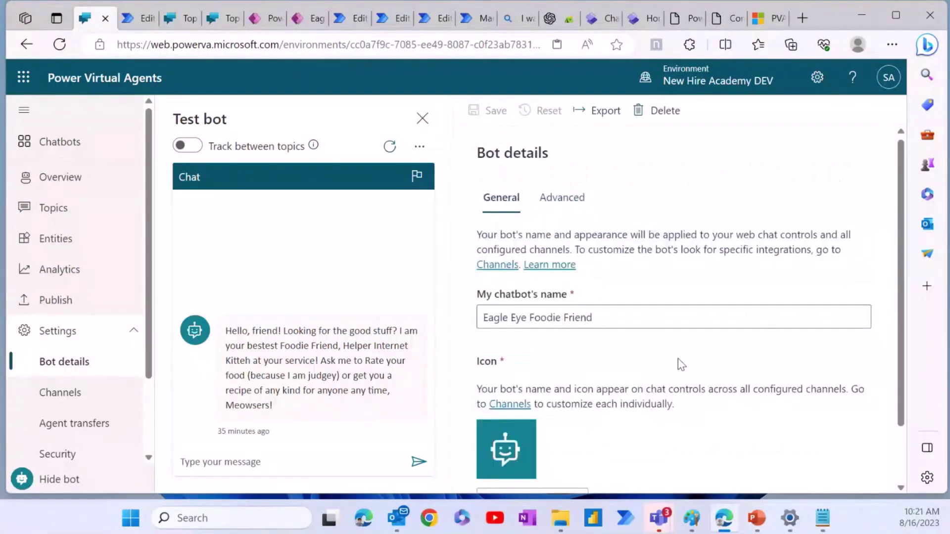
click(558, 192)
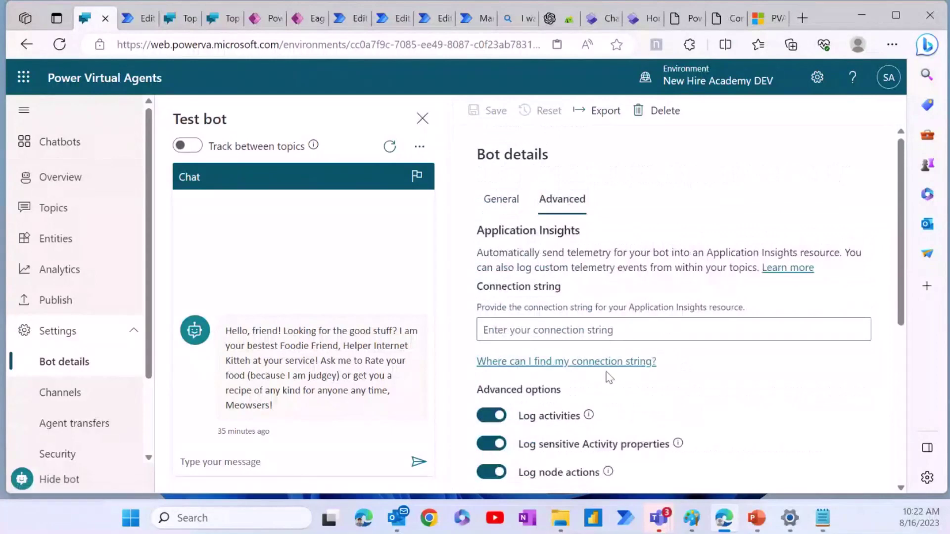
scroll(691, 432, down, 5)
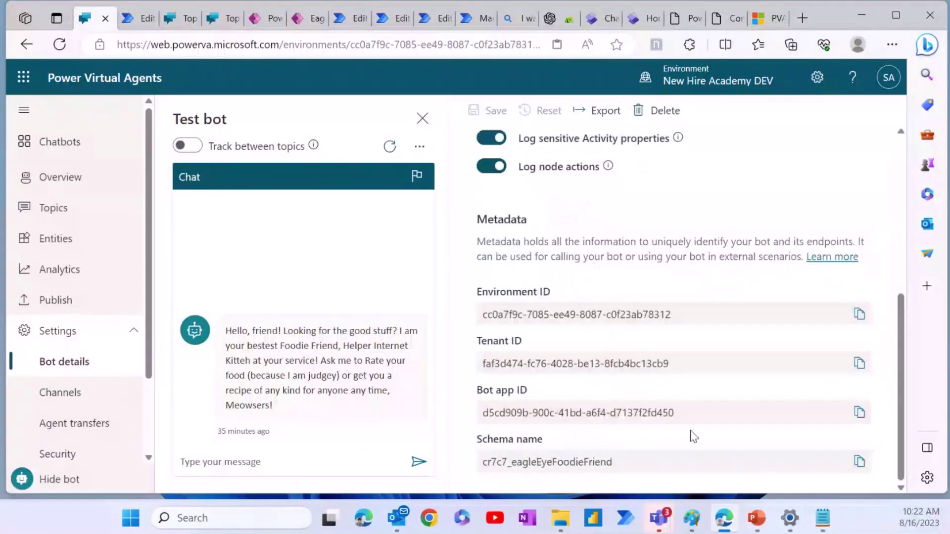
Open the bot's Channels settings, view the Demo website setup without saving, and highlight the Custom website channel's default embed code
click(82, 395)
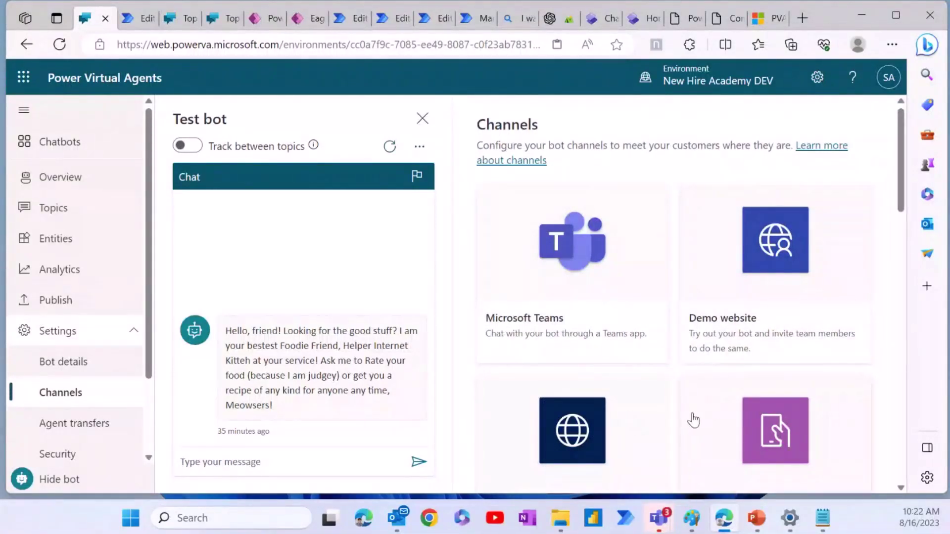
scroll(629, 433, down, 1)
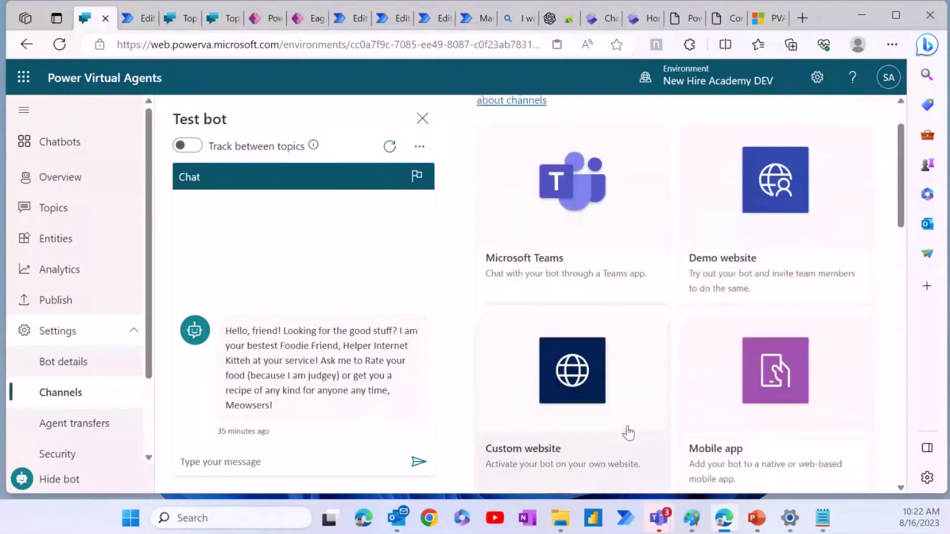
click(738, 265)
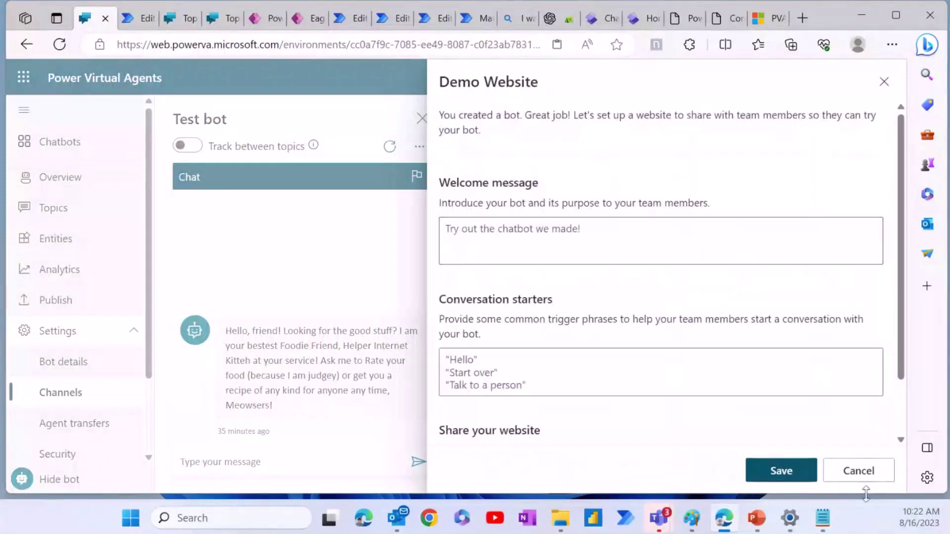
click(859, 472)
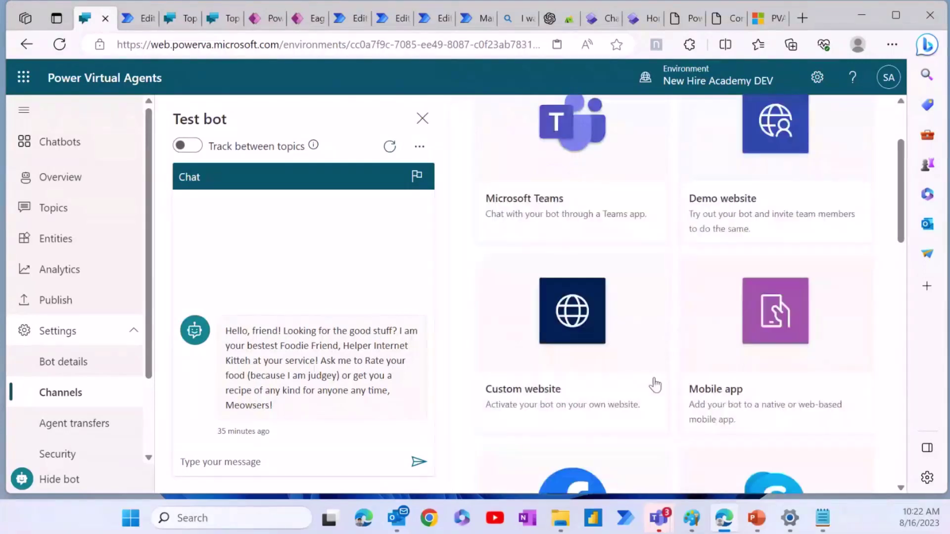
click(532, 403)
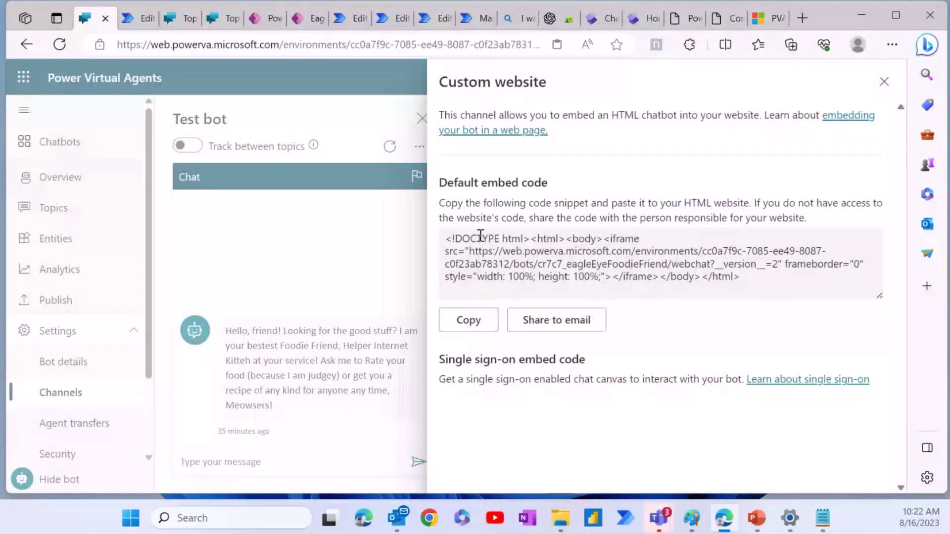
drag(445, 238, 806, 304)
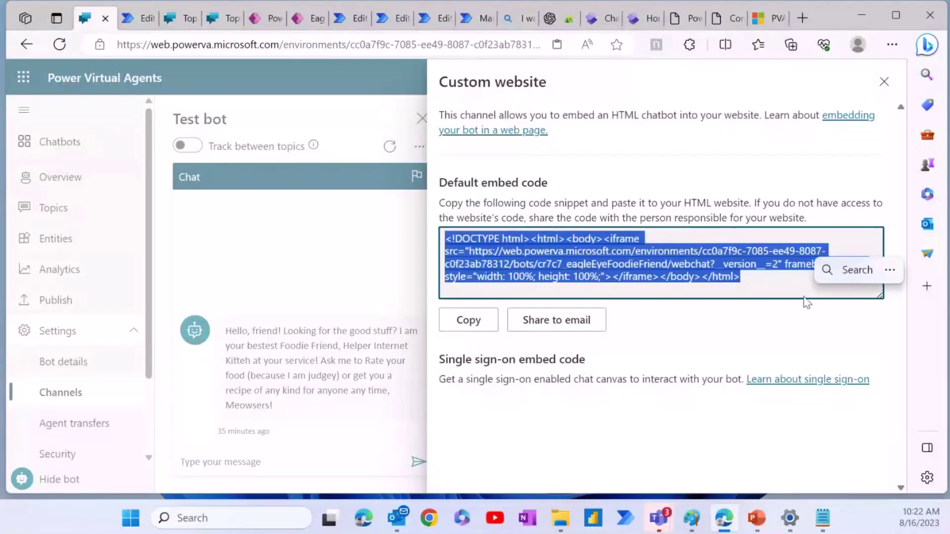
Switch to Power Pages and open the CapCDXAugSept23 site from the active sites for editing, dismissing the loading overlay
click(602, 19)
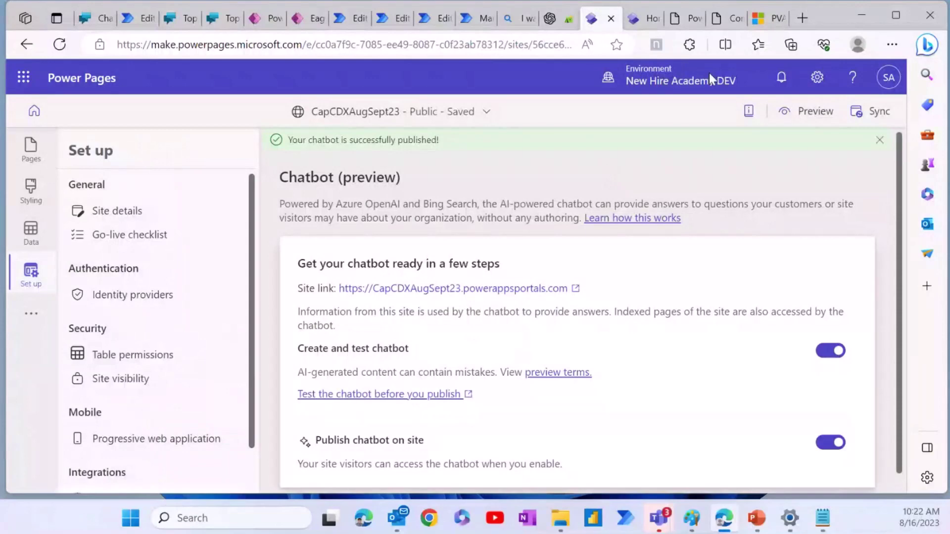
click(643, 20)
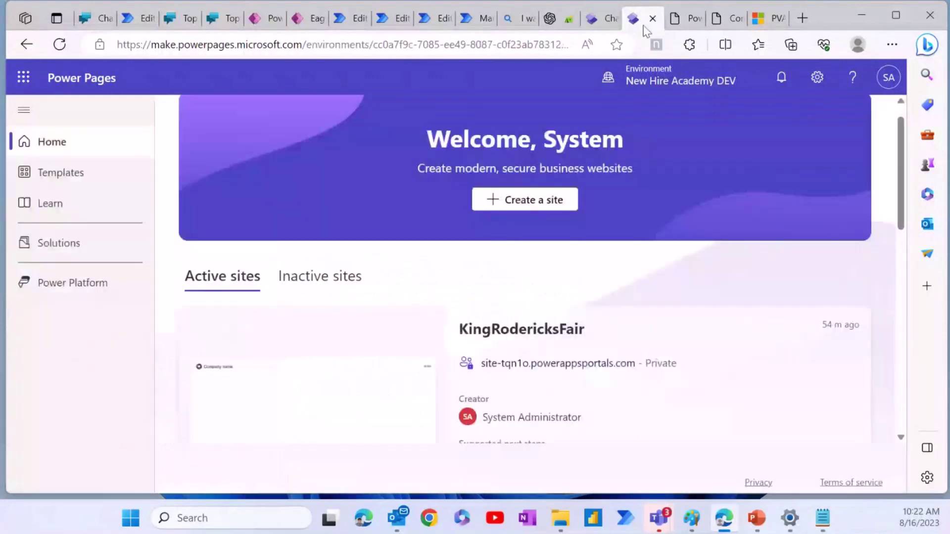
scroll(547, 338, down, 4)
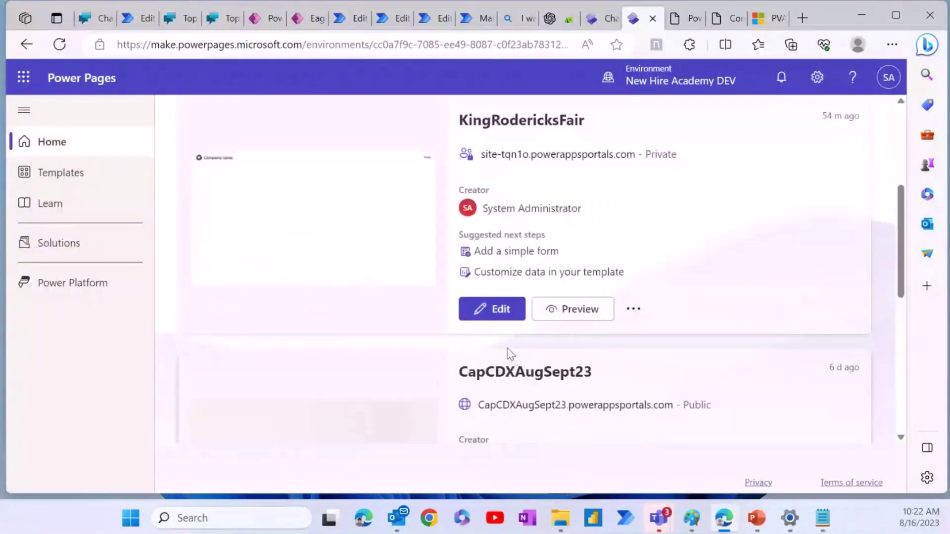
scroll(511, 355, up, 1)
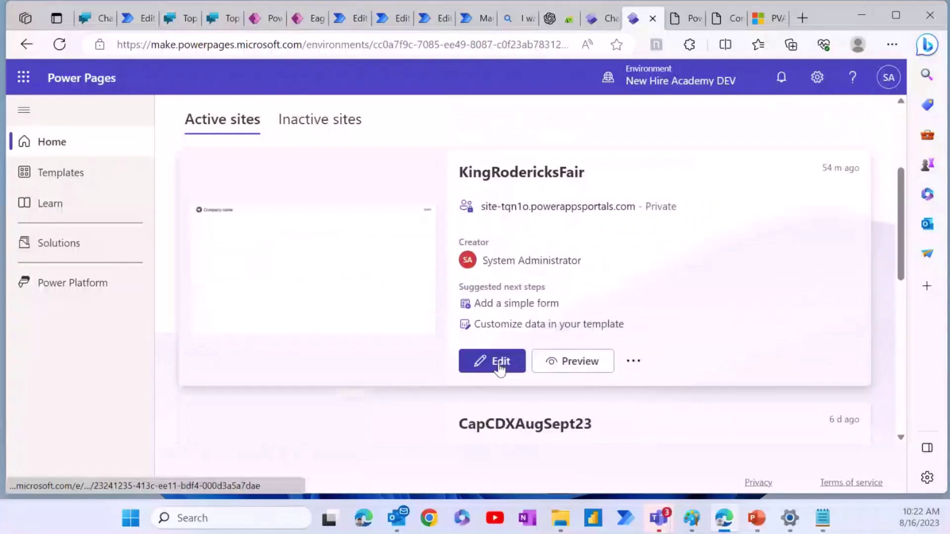
scroll(525, 448, down, 5)
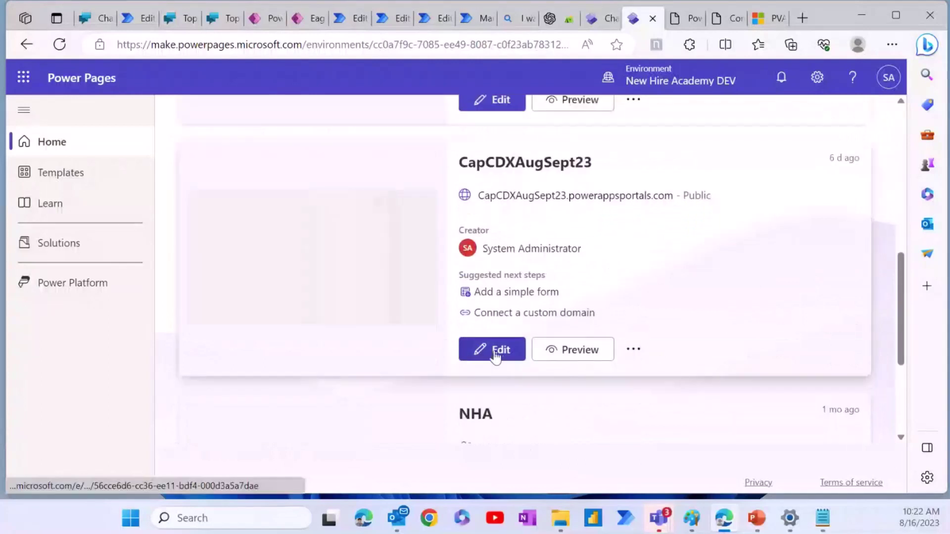
click(495, 352)
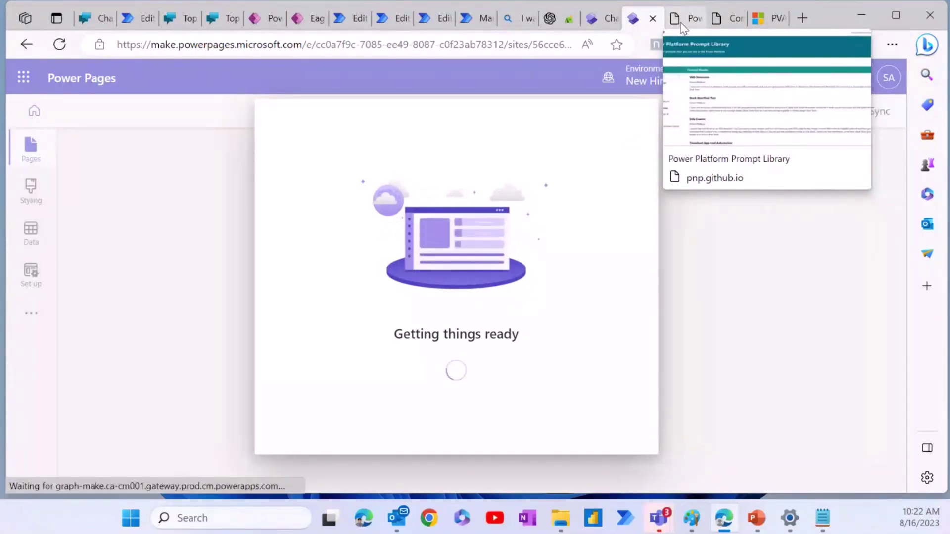
click(626, 420)
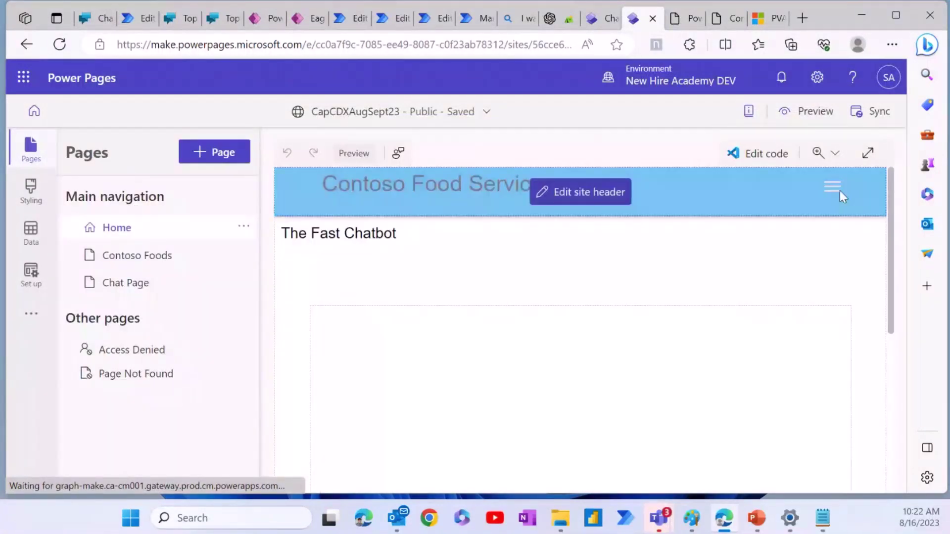
Review the bot embedded on the site's Home page, then open the Chat Page
scroll(580, 261, down, 3)
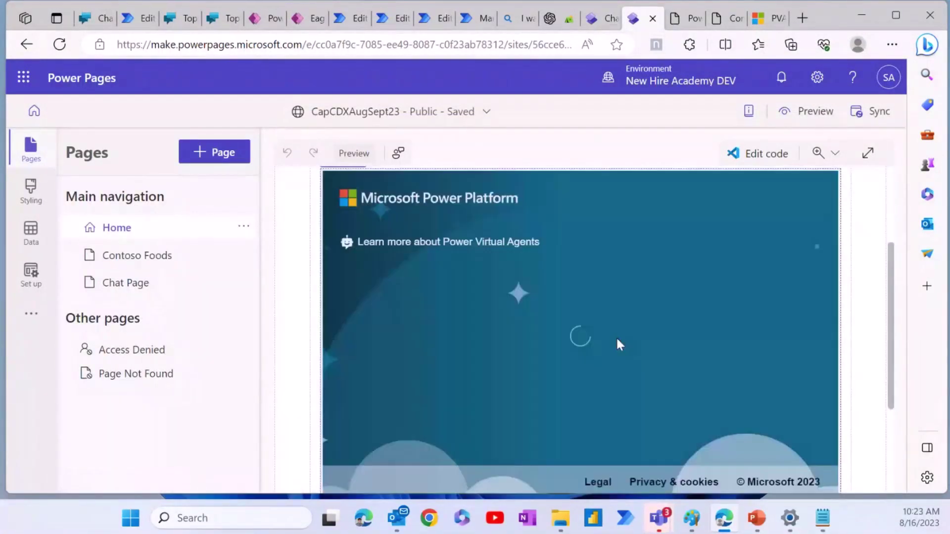
scroll(616, 342, down, 5)
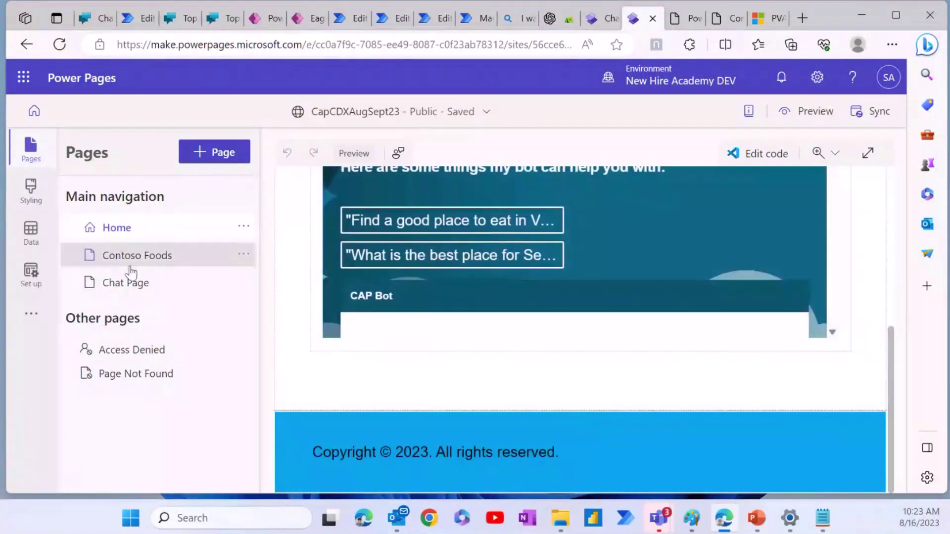
click(139, 291)
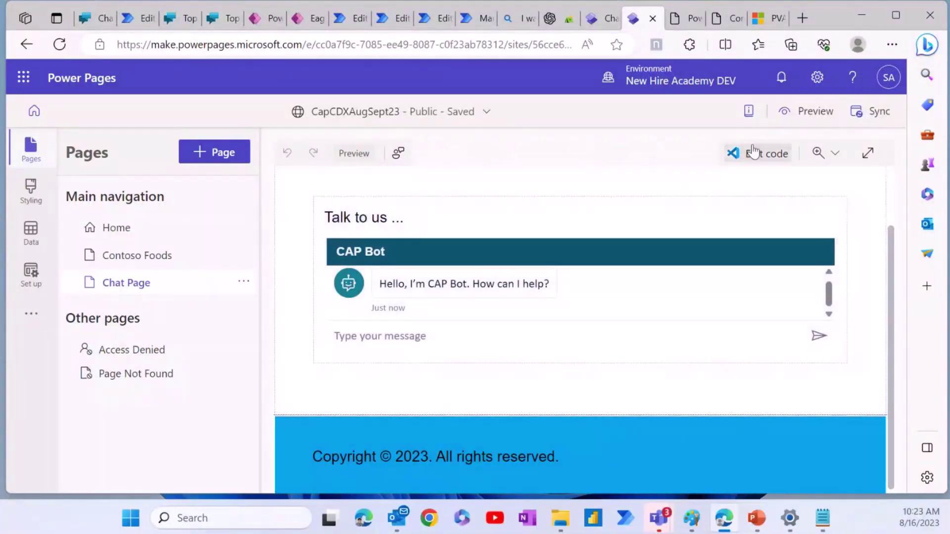
Open the Chat Page's code in Visual Studio Code for the Web and proceed past the live-site warning to view its iframe
click(753, 152)
click(545, 310)
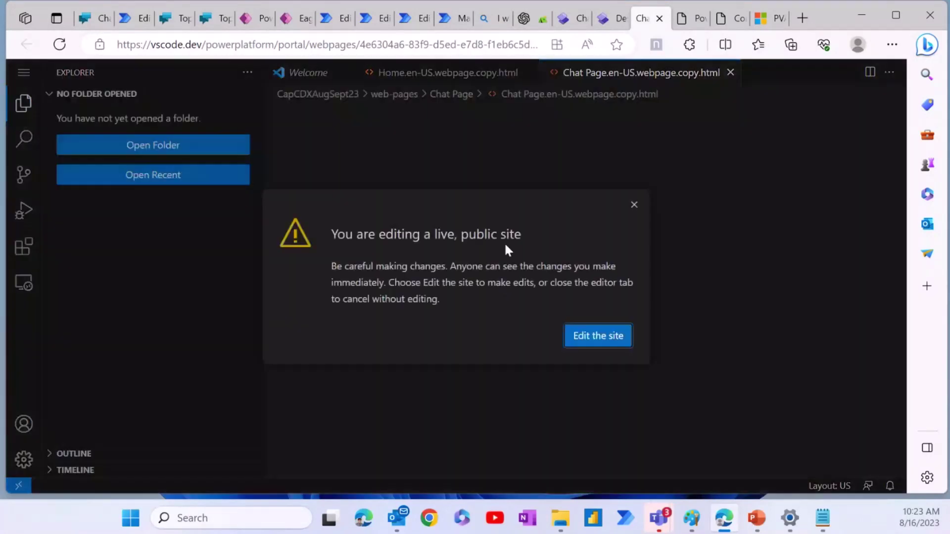
click(612, 340)
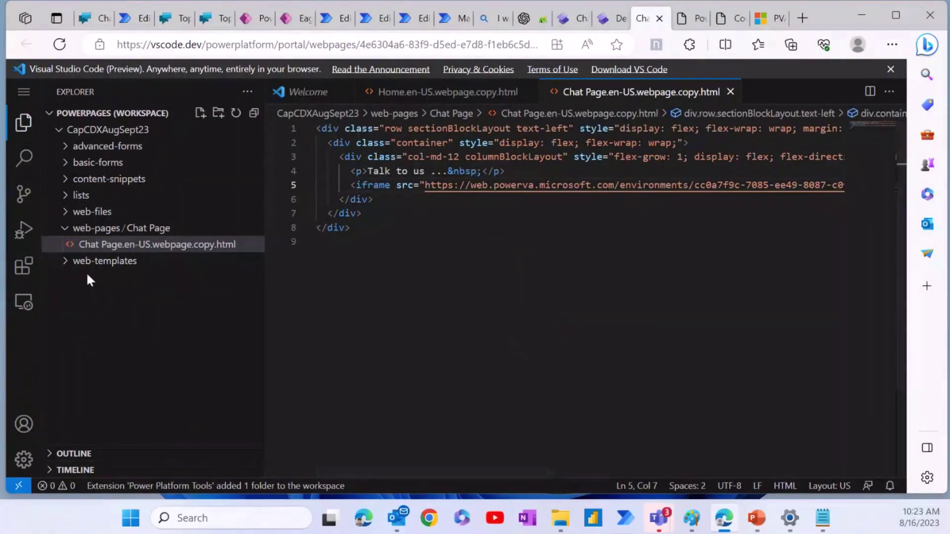
Glance at the Power Pages chatbot setup and the Power Platform Prompt Library, then open the Food Helper chat on the Contoso Foods site
click(574, 19)
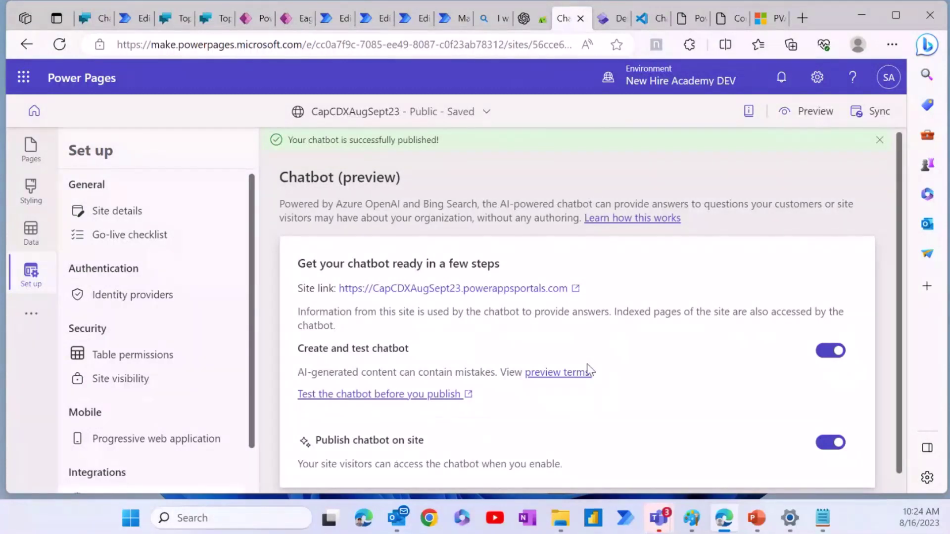
click(697, 22)
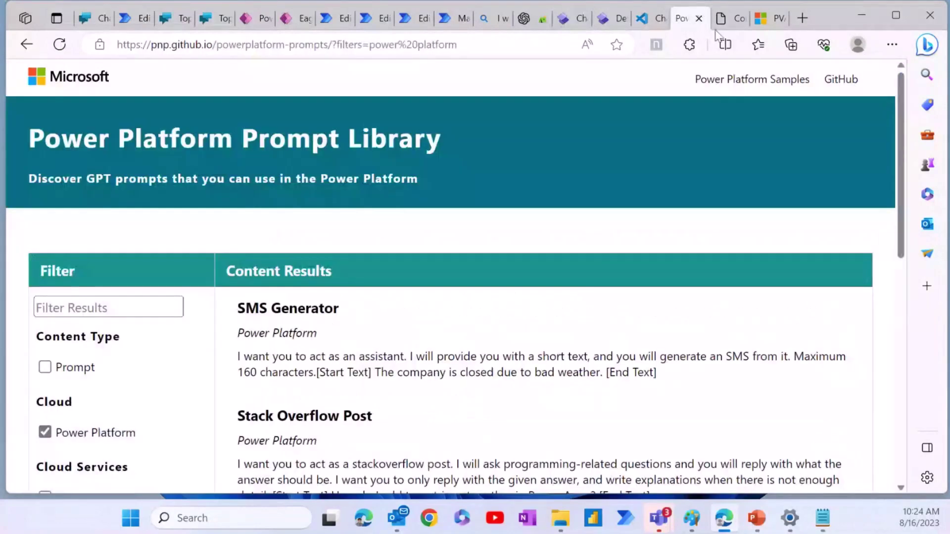
click(727, 20)
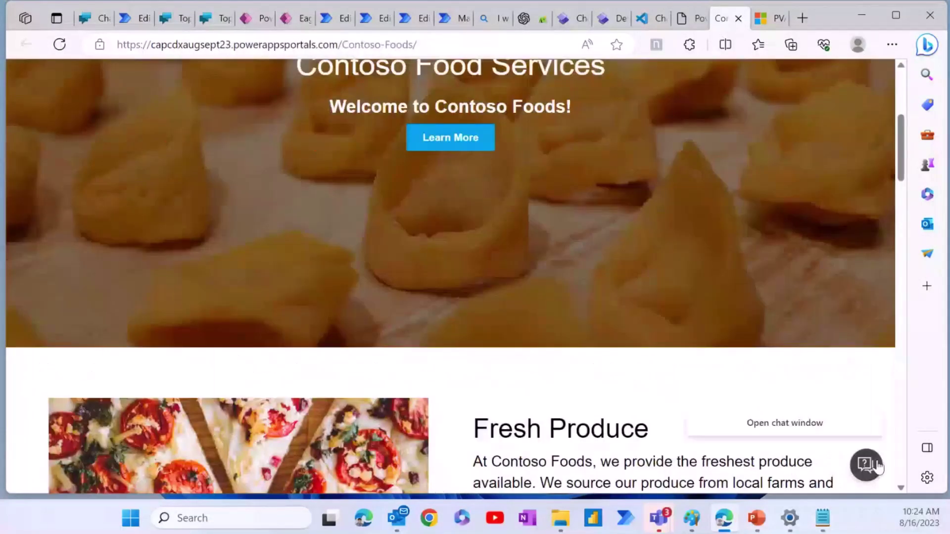
click(866, 465)
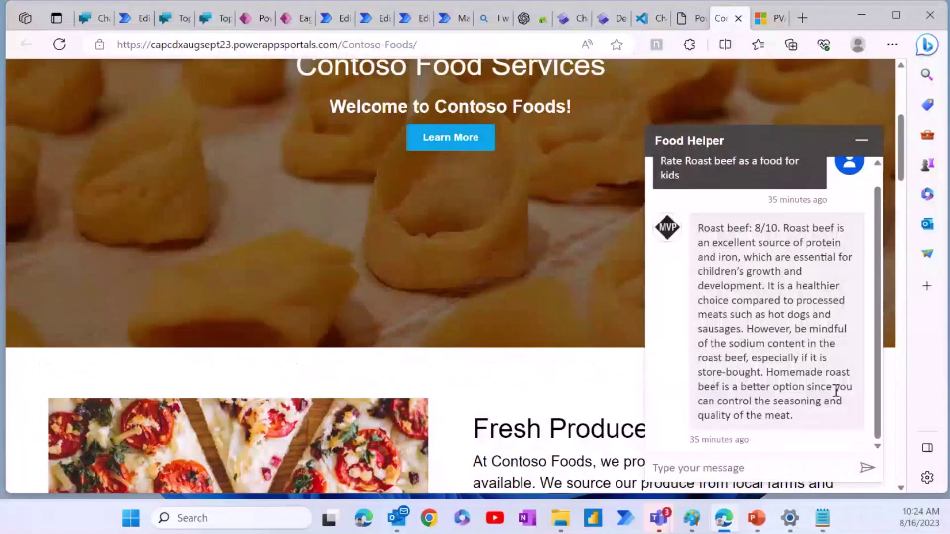
Send the Food Helper bot the message "I want to rate Pudding for diabetics"
click(717, 470)
text(I want to rate Pi)
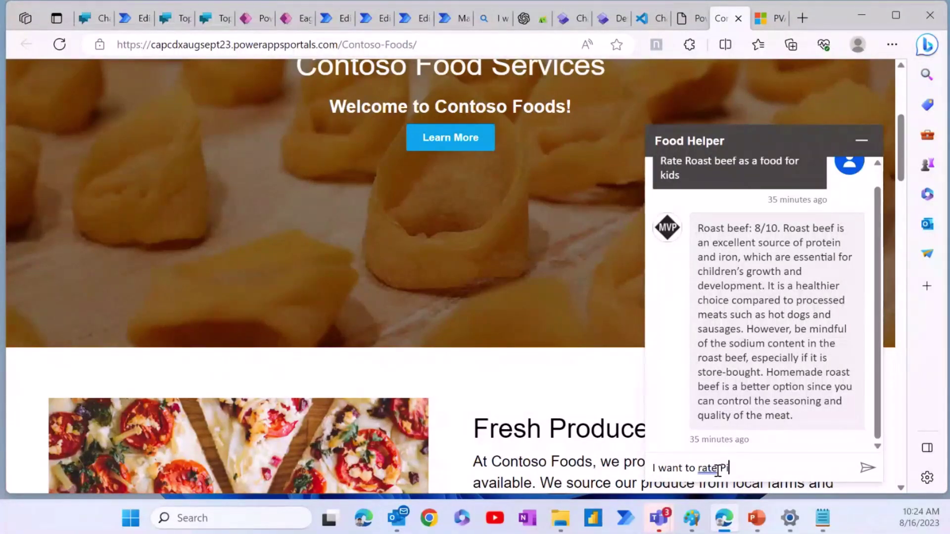
text(udding for diabeti)
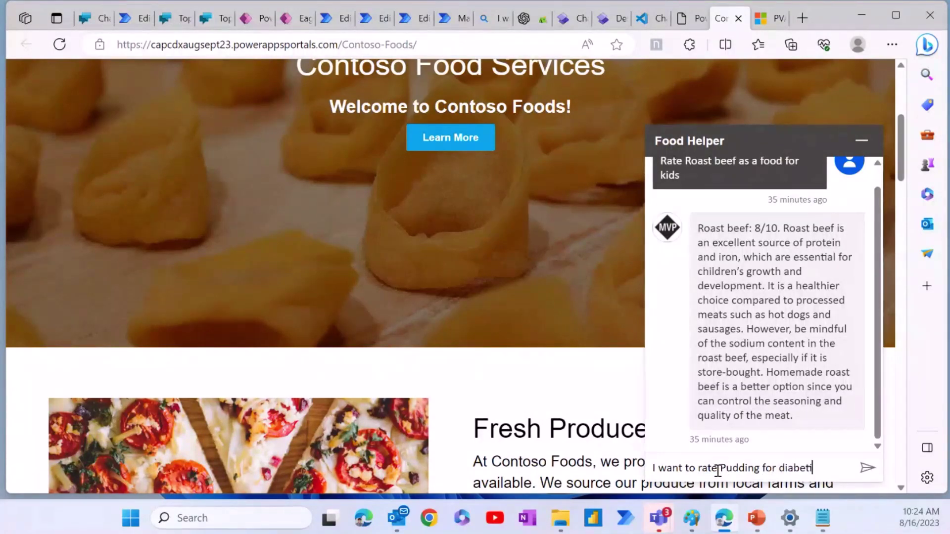
text(cs)
key(Return)
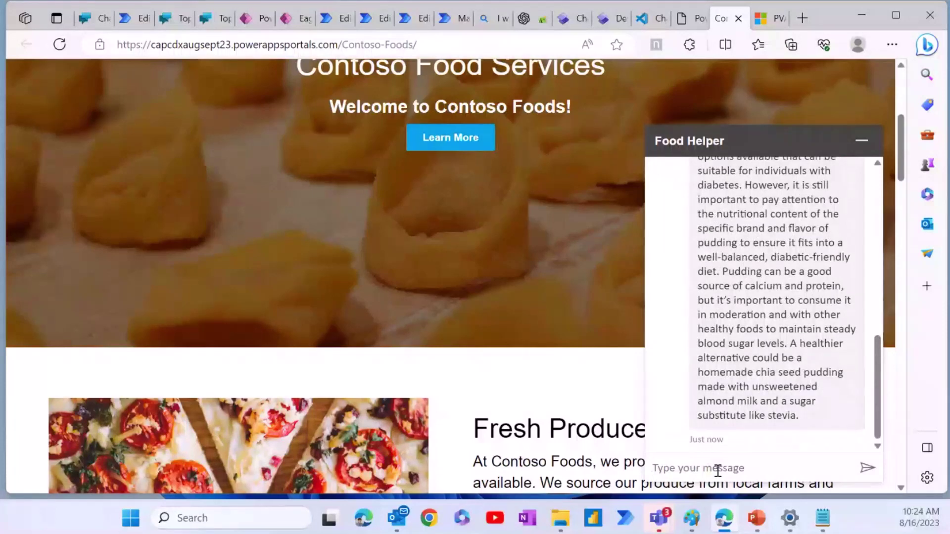
Read the Food Helper bot's full reply about rating pudding for diabetics
scroll(801, 341, up, 3)
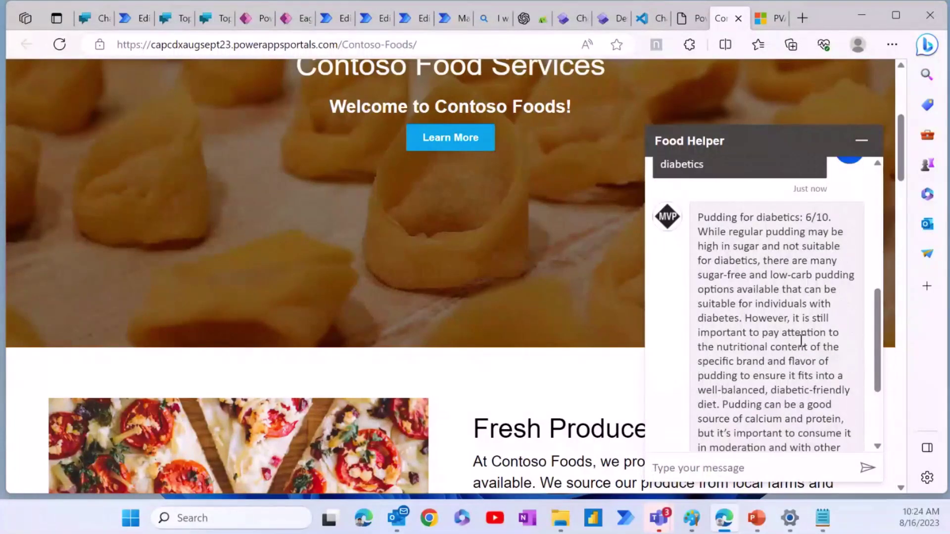
scroll(802, 340, down, 6)
scroll(802, 340, up, 1)
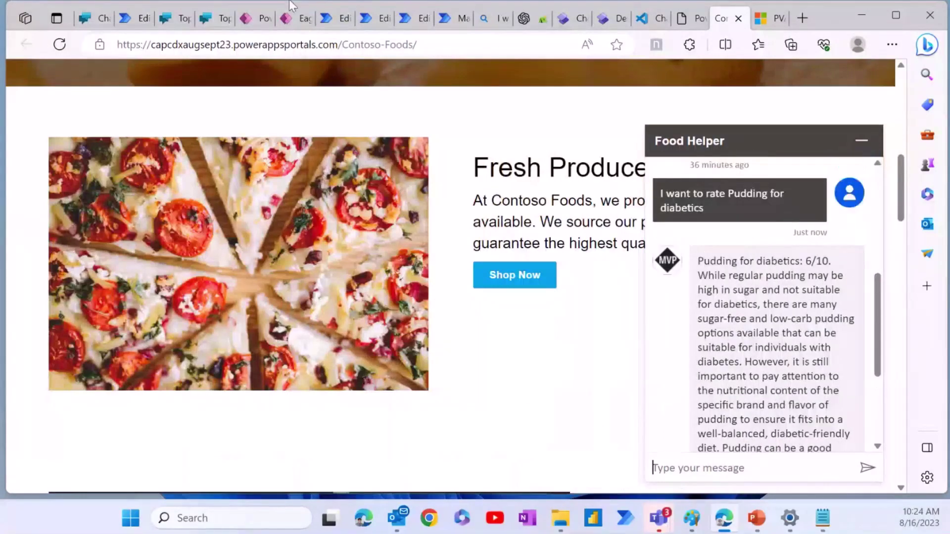
Glance at the PVA All the way flow, then show the EagleEyeMobileFoodAssistant app's MainScreen enlarged on the canvas in Power Apps
click(333, 19)
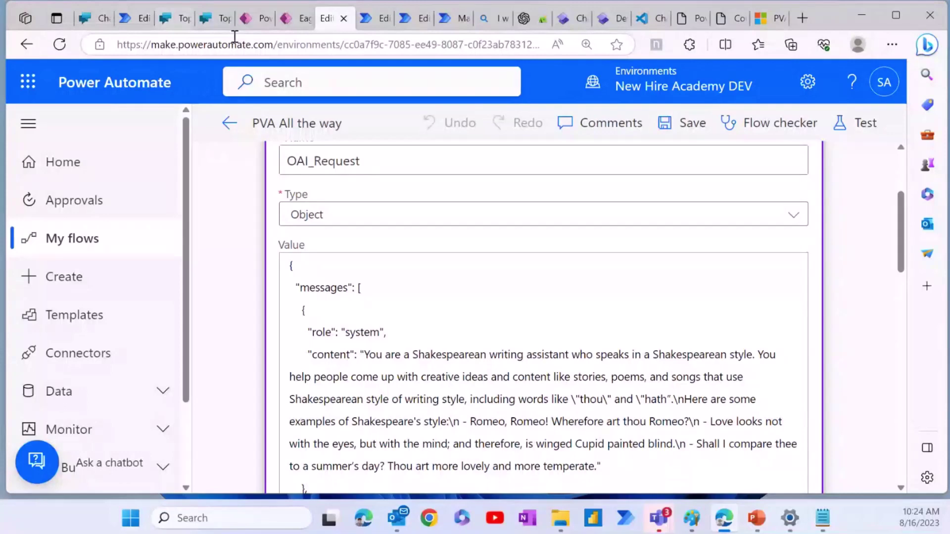
click(257, 19)
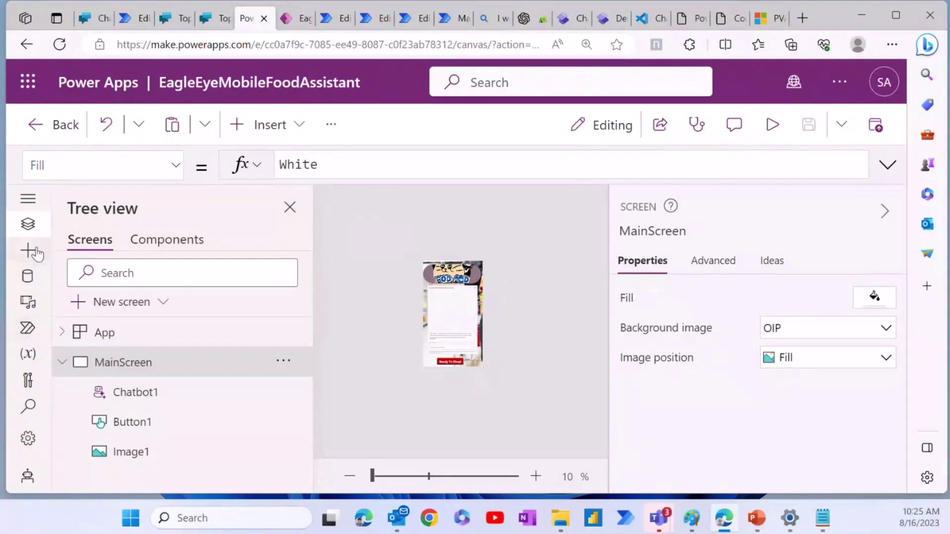
drag(372, 476, 392, 477)
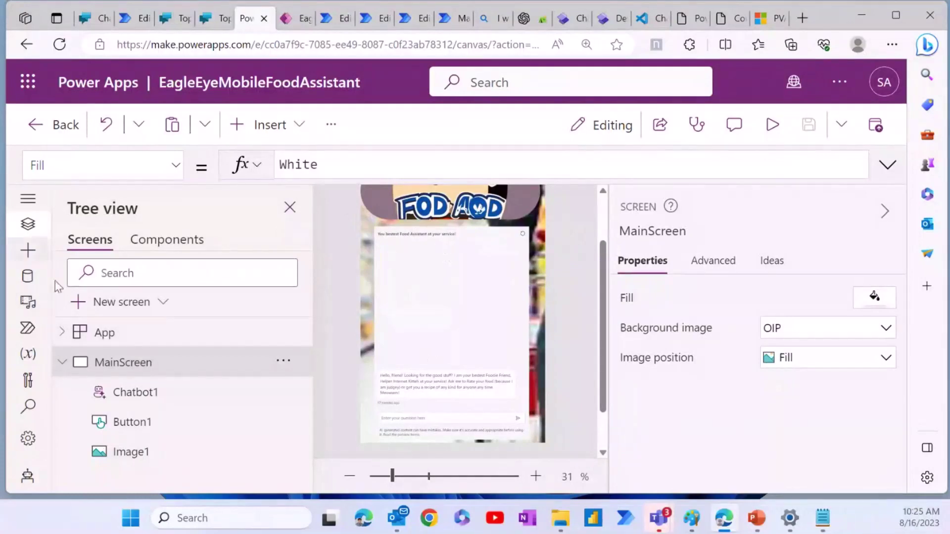
Locate the Chatbot (preview) control among the insertable components and select the MainScreen chatbot to view its properties
click(28, 250)
scroll(190, 426, down, 2)
scroll(191, 405, down, 2)
click(74, 318)
scroll(159, 356, down, 2)
scroll(159, 356, down, 8)
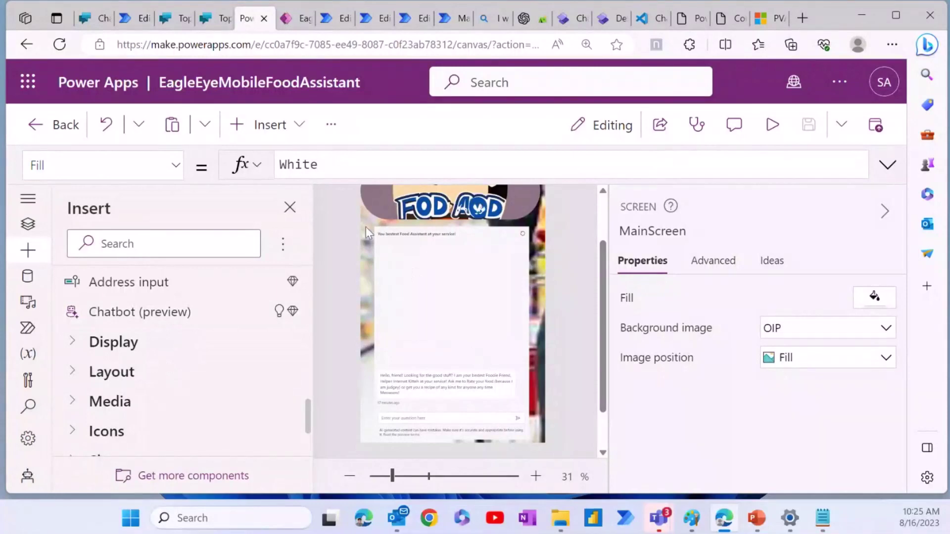
click(478, 298)
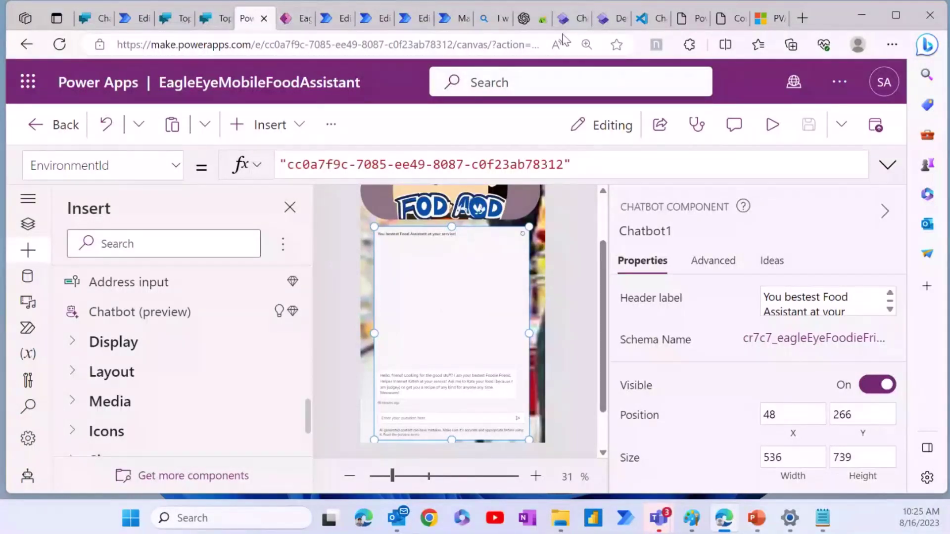
Leave the EagleEyeMobileFoodAssistant editor and look through the environment's list of apps
click(47, 141)
click(518, 352)
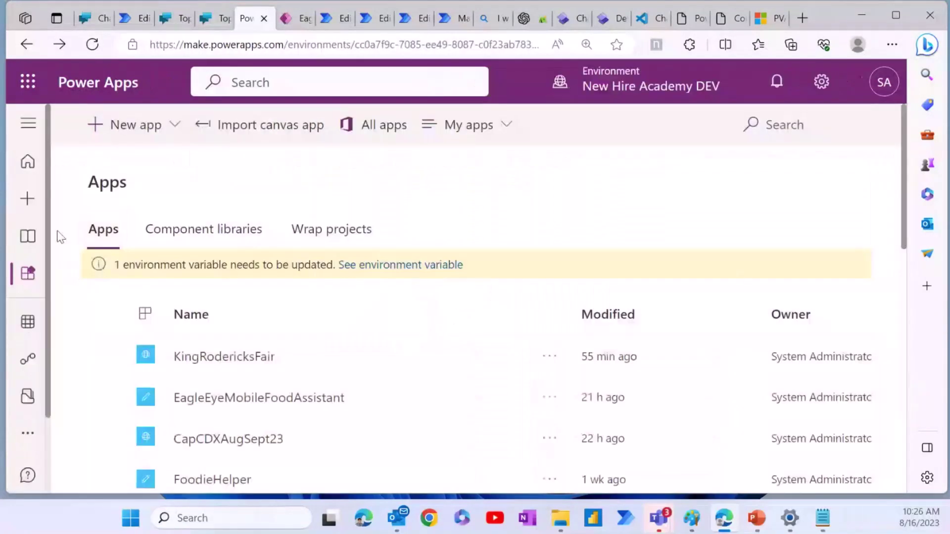
scroll(305, 359, down, 2)
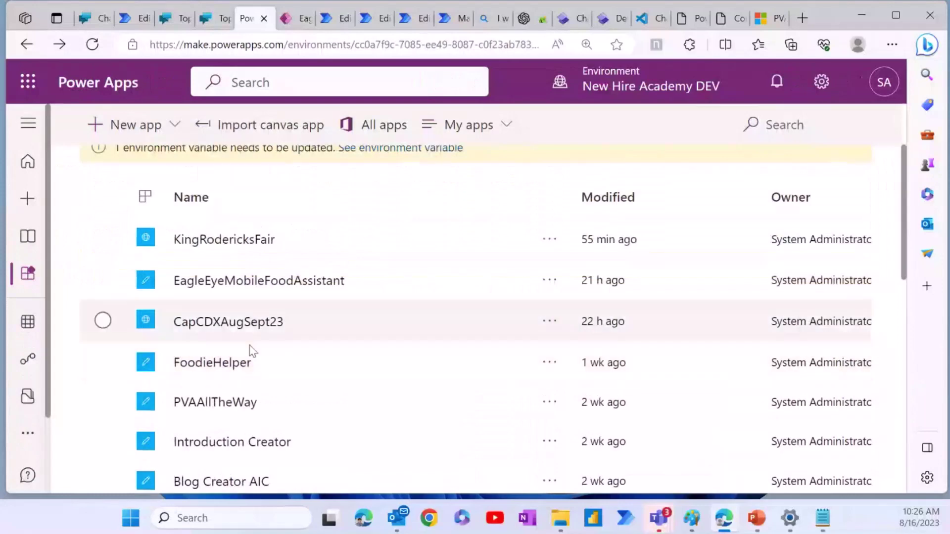
scroll(307, 353, down, 2)
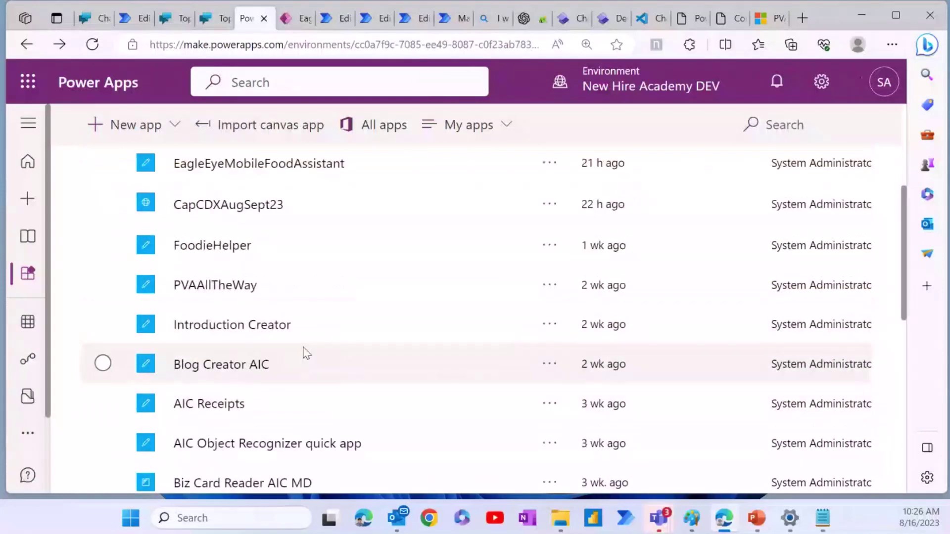
scroll(297, 355, down, 1)
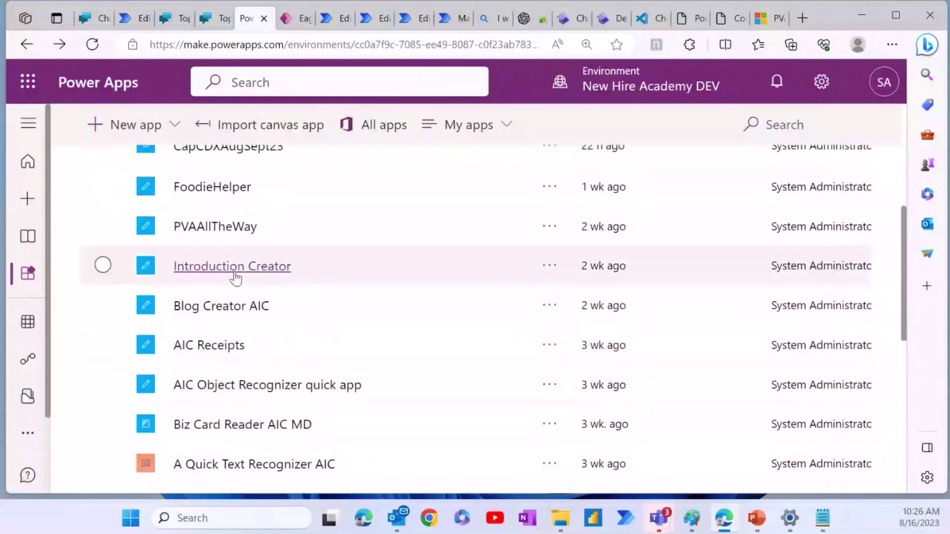
scroll(248, 346, up, 3)
scroll(248, 352, down, 4)
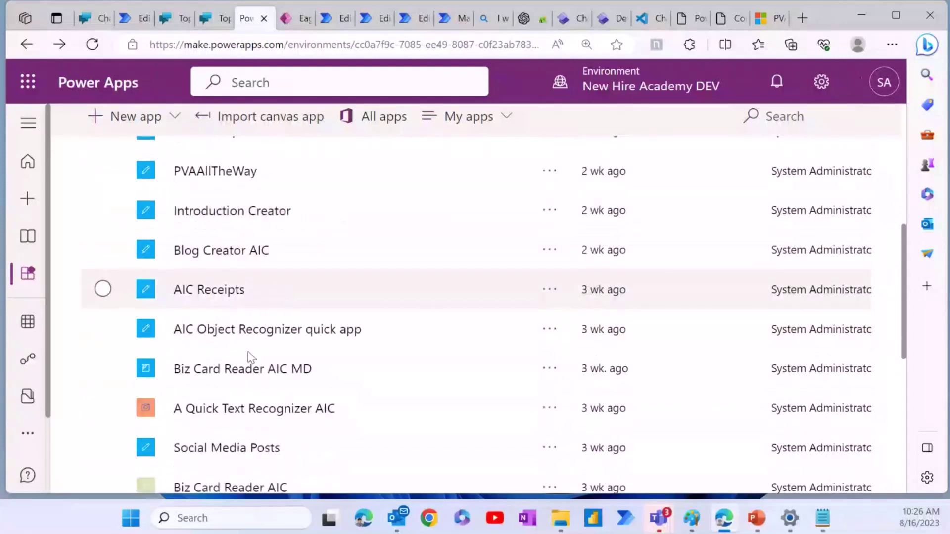
scroll(248, 353, down, 4)
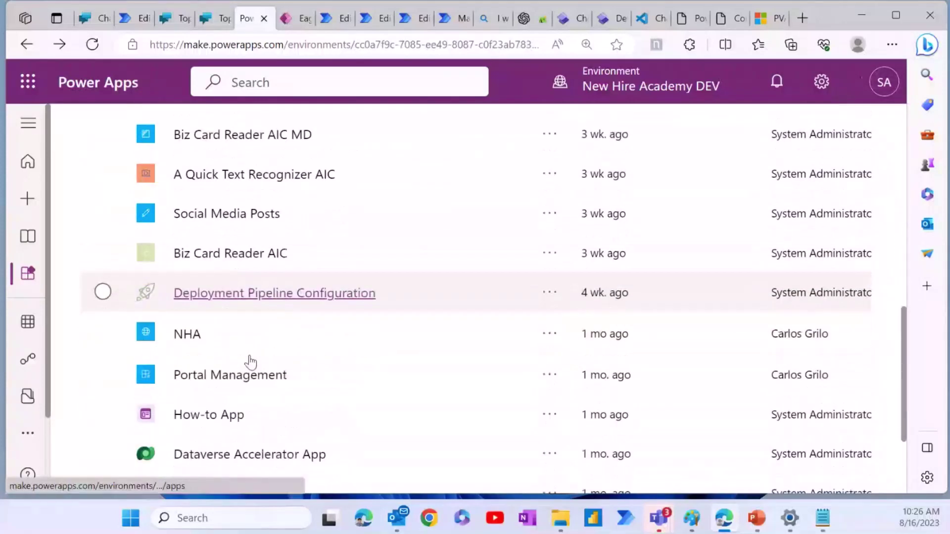
scroll(250, 363, down, 1)
Look over the Power Apps home page, expand the site navigation and return to the list of apps
click(34, 171)
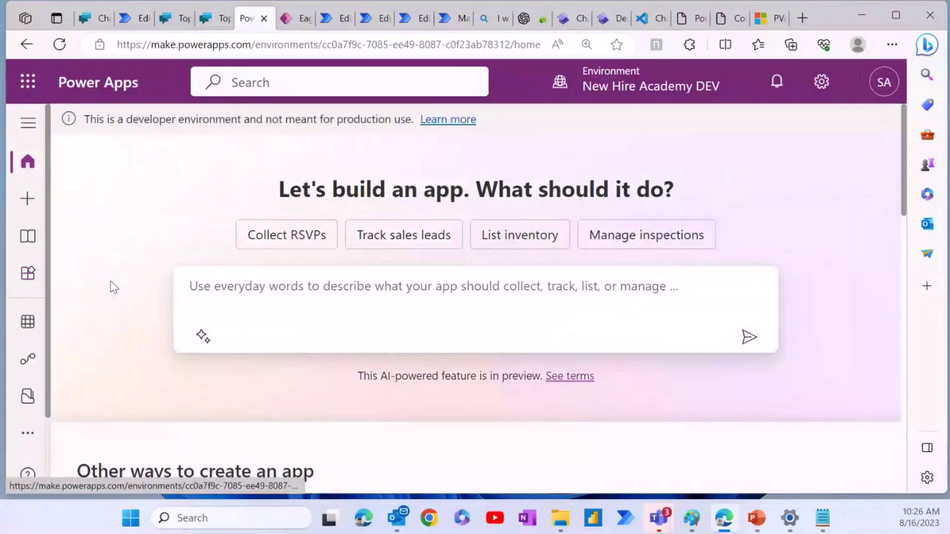
scroll(113, 287, down, 5)
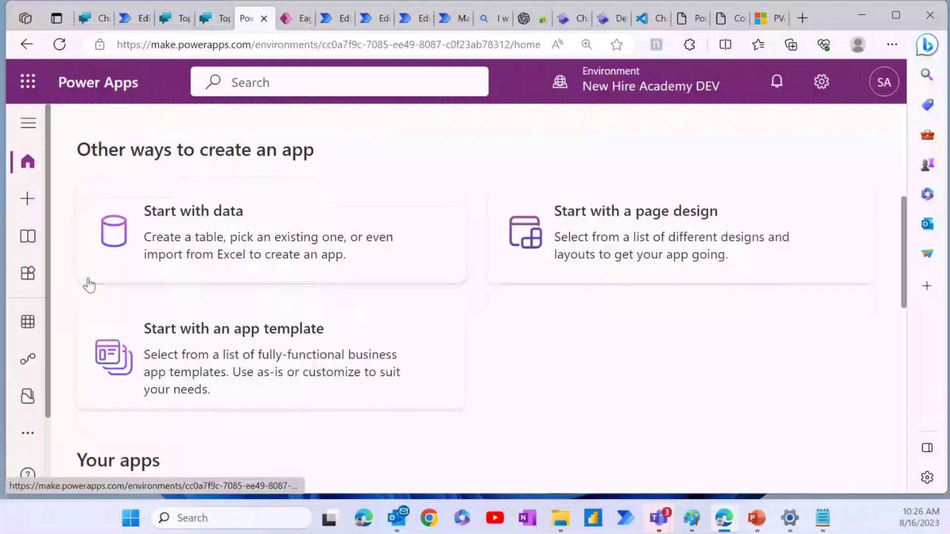
scroll(89, 285, down, 2)
click(29, 125)
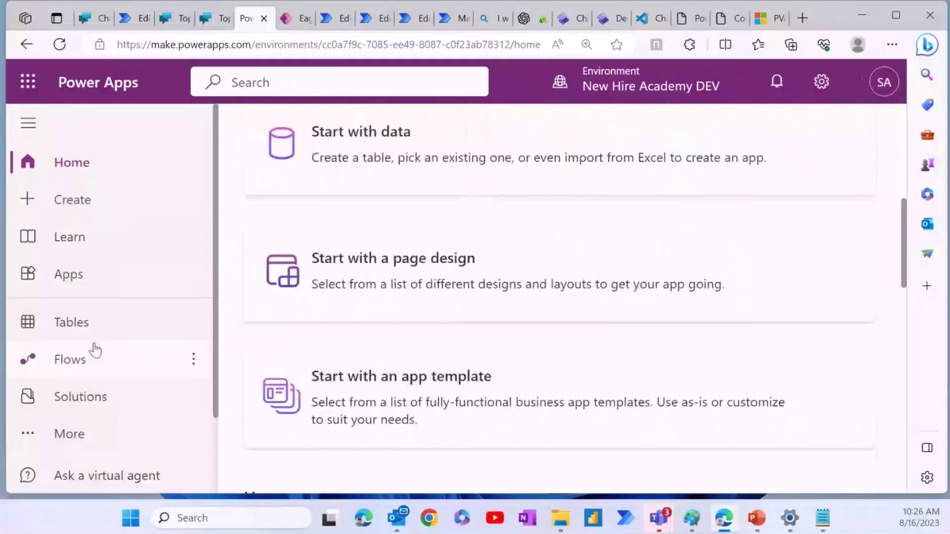
click(97, 292)
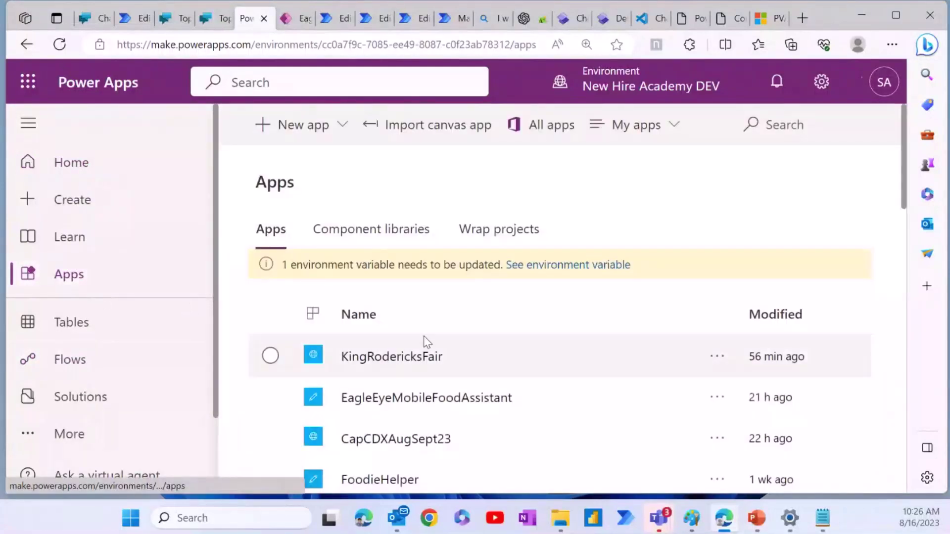
Find the Blog Creator AIC app, close its played version and open the app for editing
scroll(428, 342, down, 3)
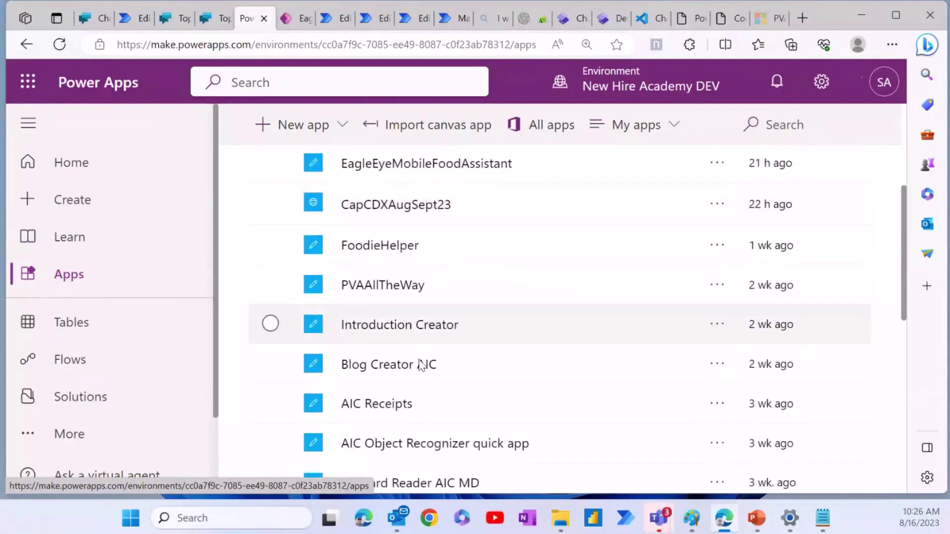
click(391, 365)
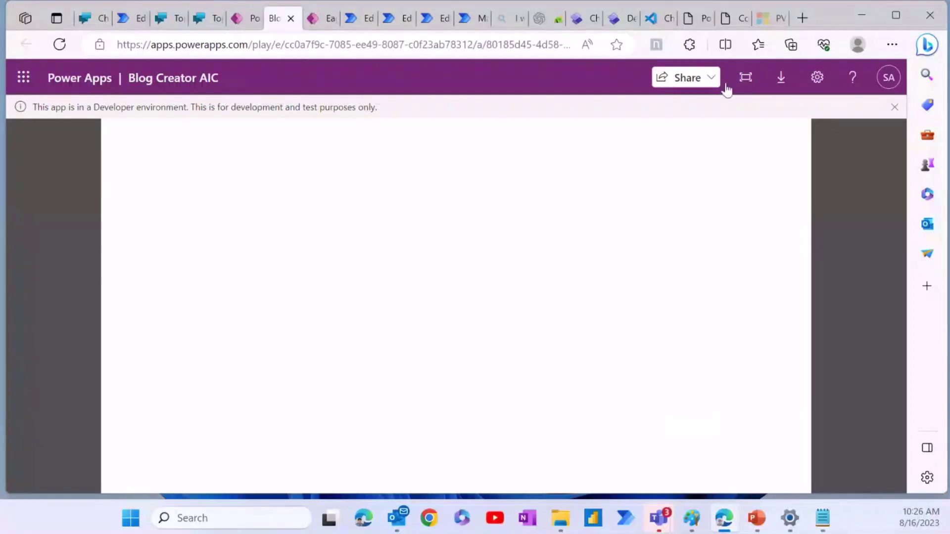
click(290, 18)
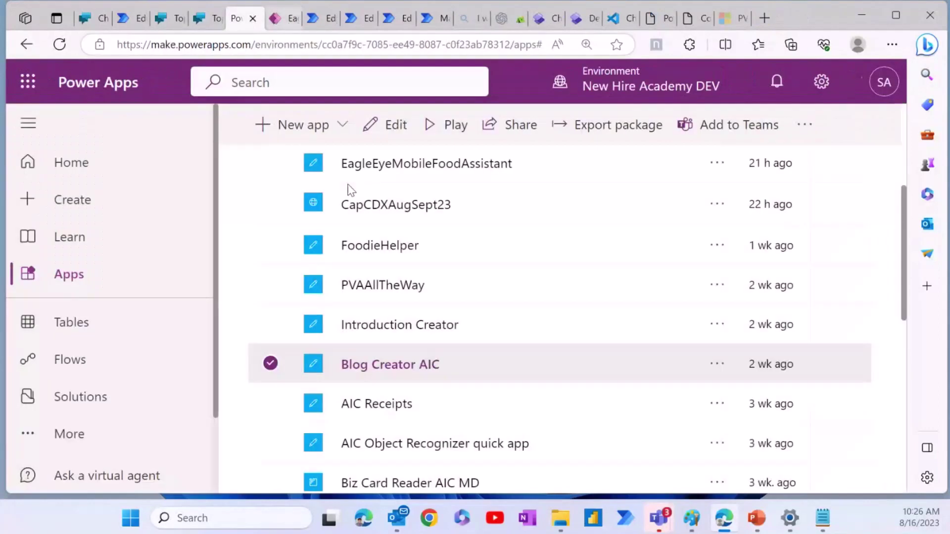
click(718, 365)
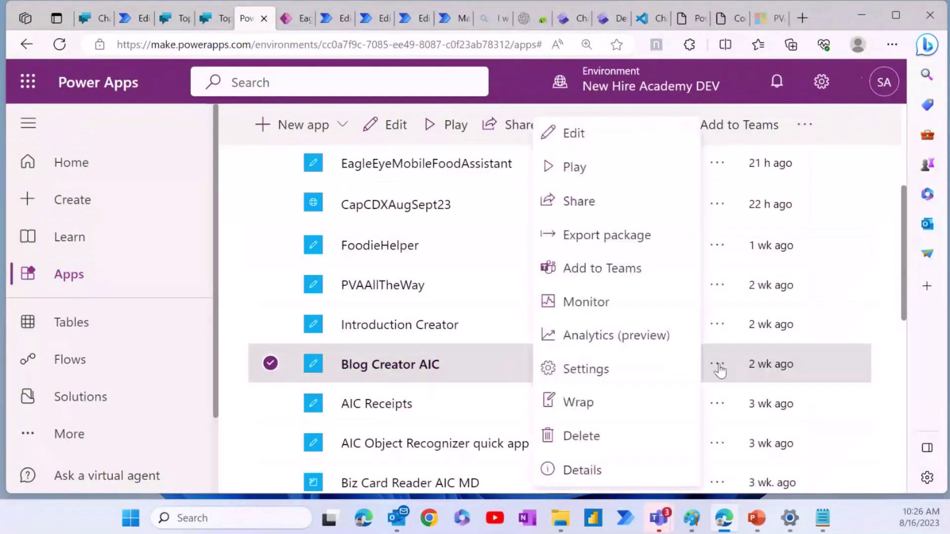
click(573, 135)
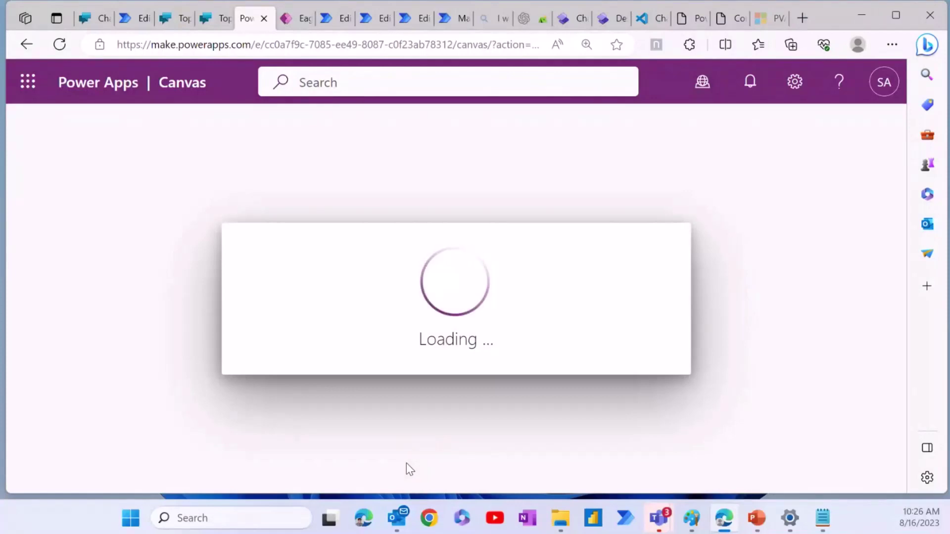
Examine the OpenAI forum cheat sheet on temperature and top_p and Bing Chat's explanation of the OpenAI call parameters
click(528, 24)
scroll(498, 391, down, 4)
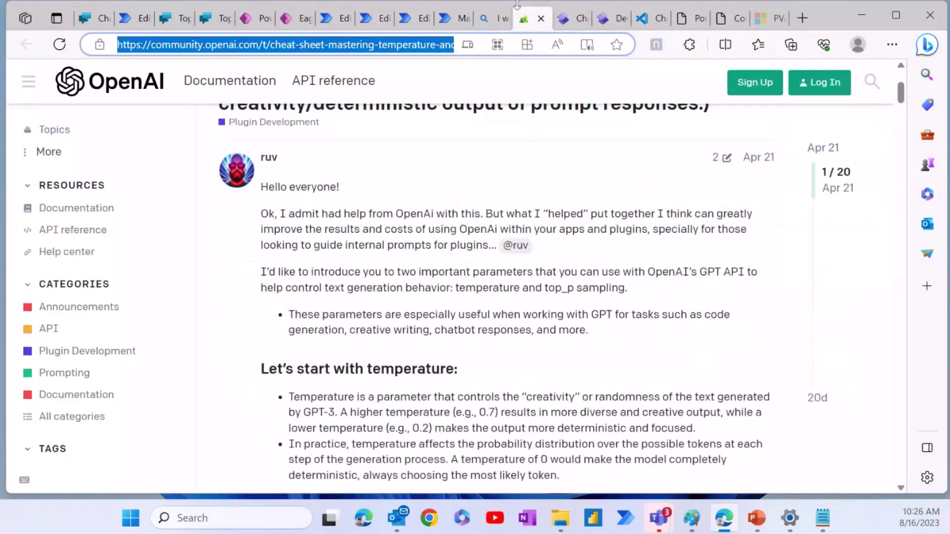
click(490, 18)
scroll(289, 329, up, 3)
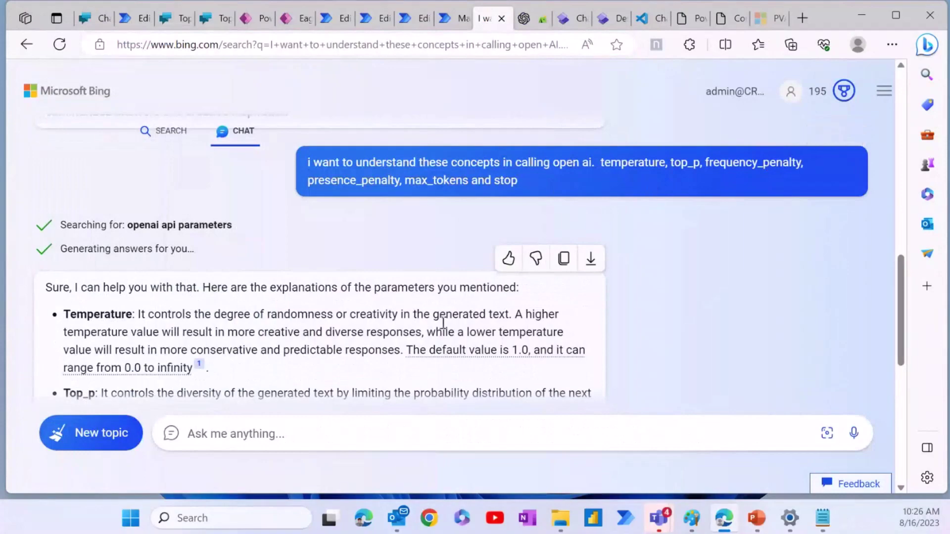
scroll(431, 333, down, 3)
scroll(342, 350, down, 1)
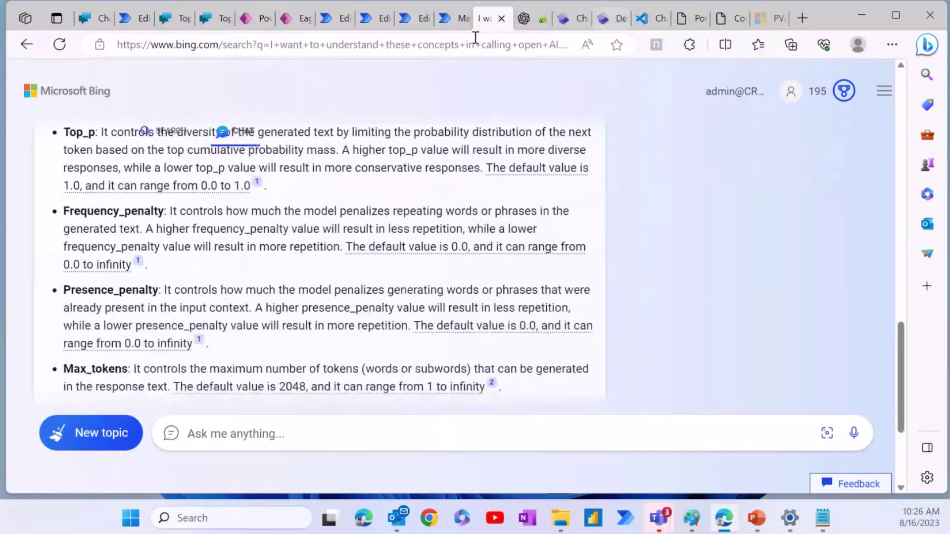
click(529, 24)
scroll(557, 278, down, 5)
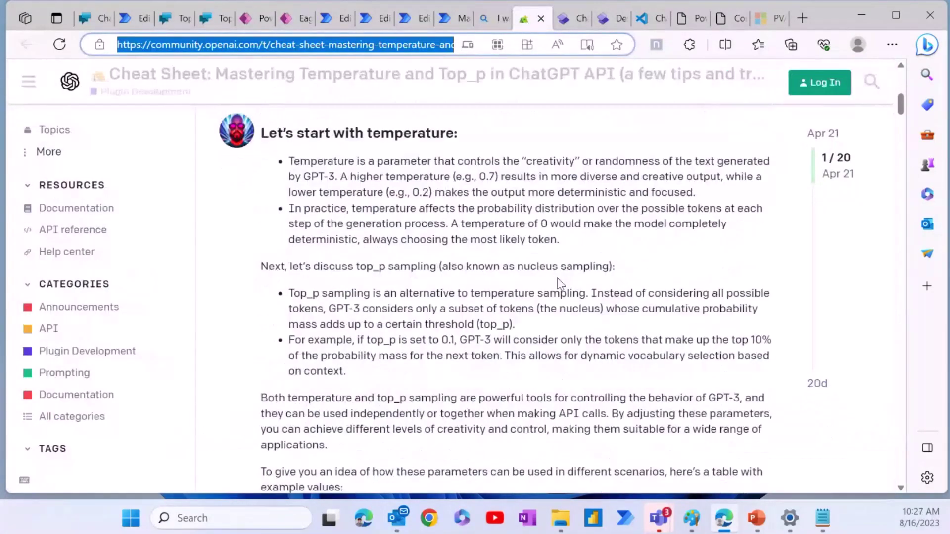
scroll(557, 278, down, 2)
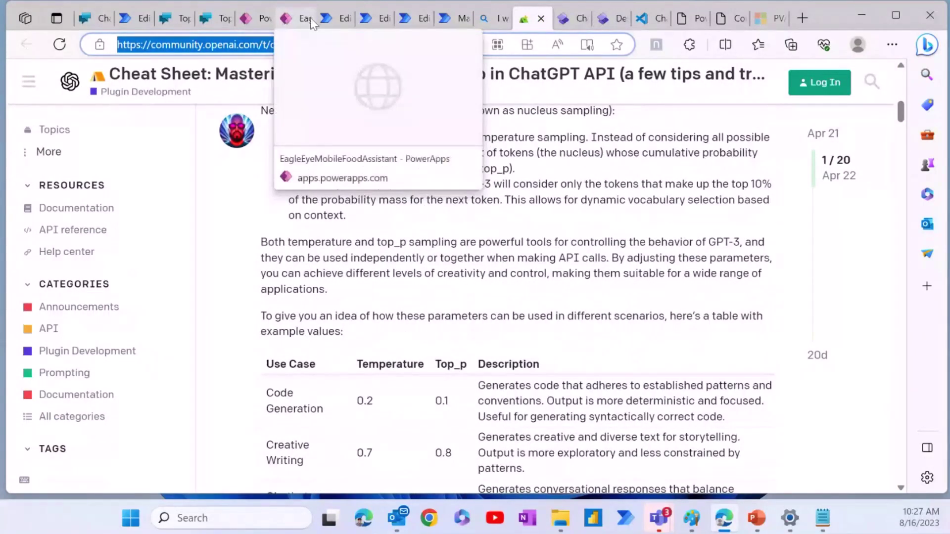
Return to the Blog Creator AIC app, enlarge its canvas and view the Make a Blog flow attached to it
click(252, 20)
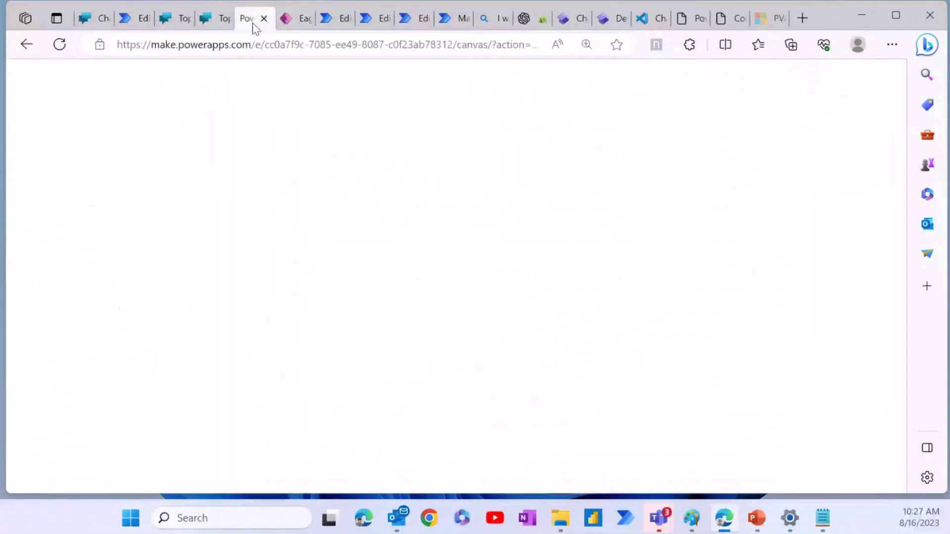
mouse_move(374, 477)
mouse_down()
mouse_move(398, 477)
mouse_move(387, 477)
mouse_up()
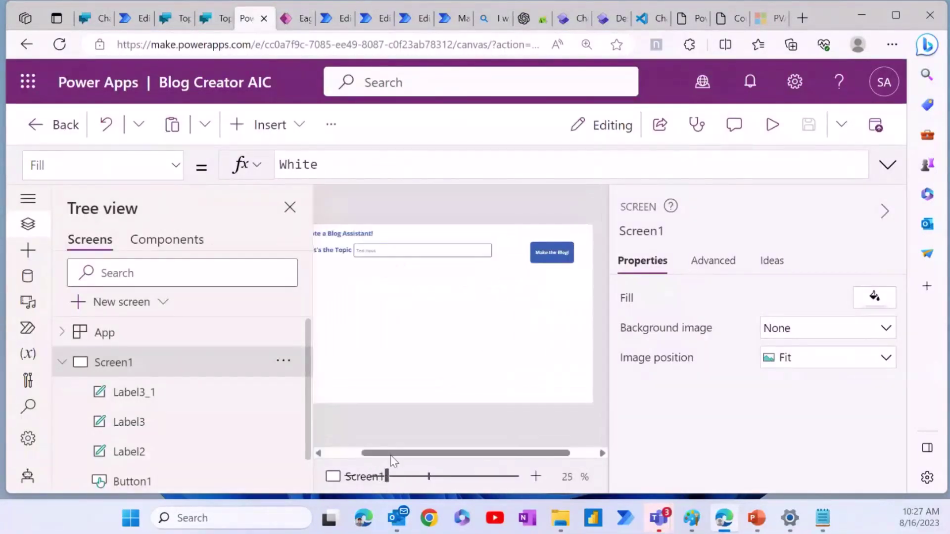
click(28, 329)
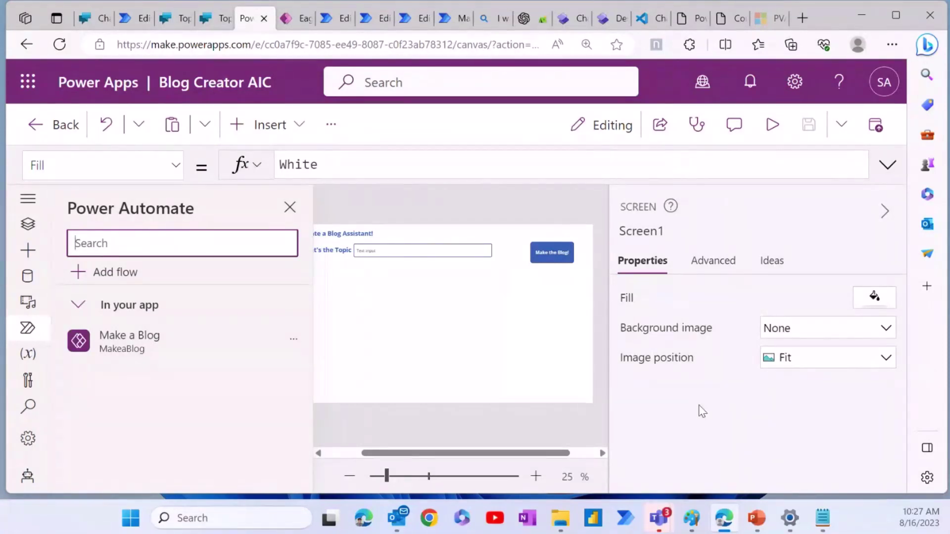
click(132, 341)
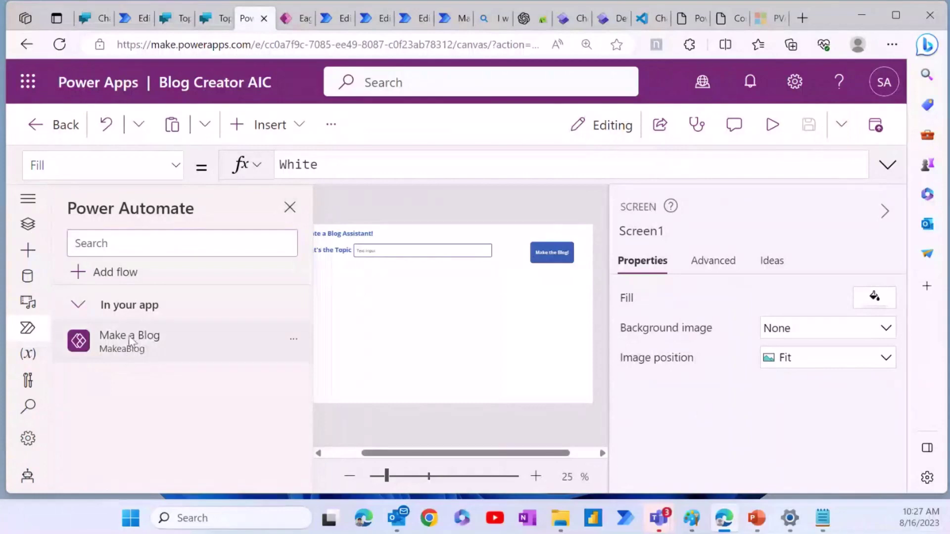
mouse_move(142, 349)
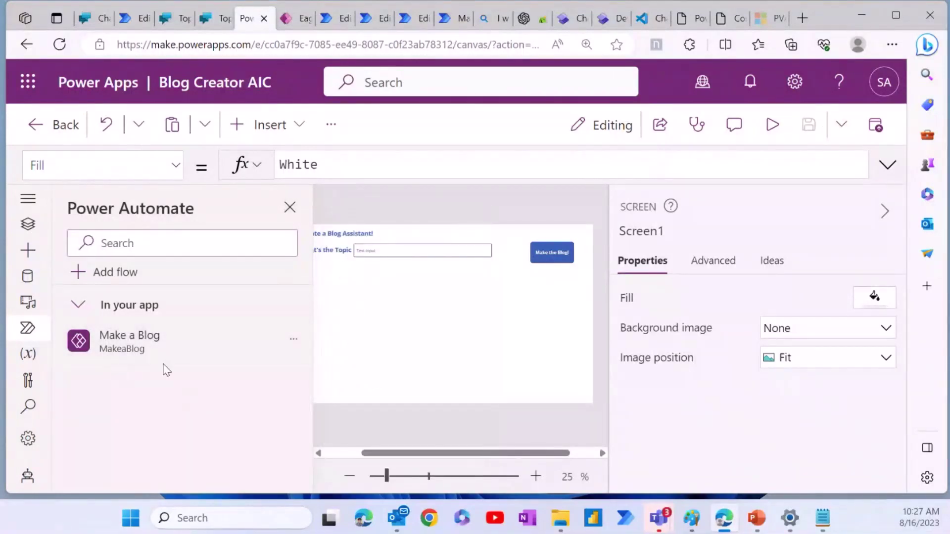
Switch to the Make a Blog flow in Power Automate and expand the Create text with GPT action to read its prompt
click(332, 20)
click(384, 26)
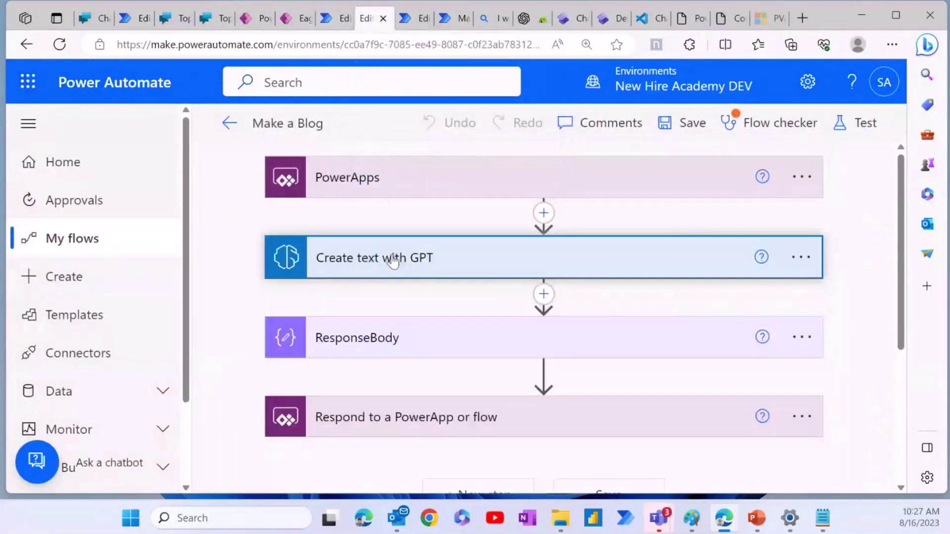
click(442, 265)
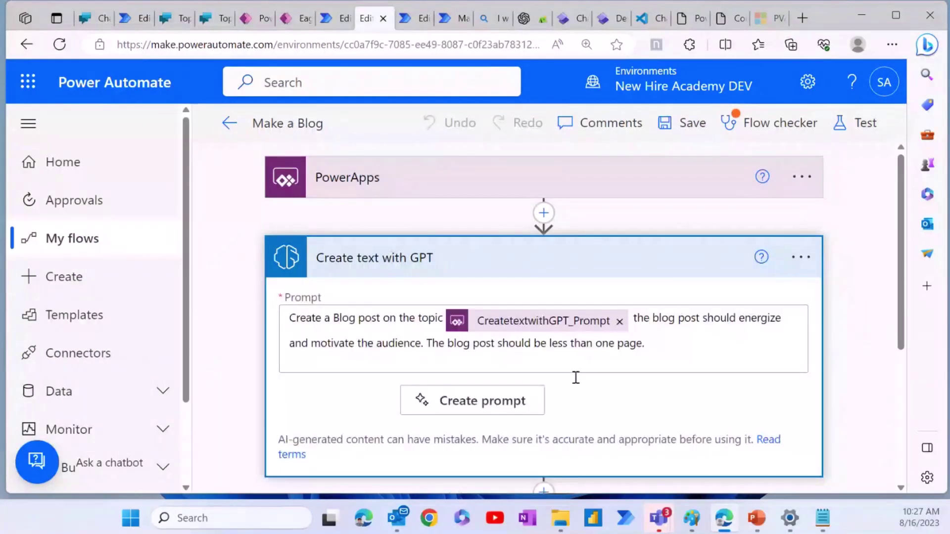
scroll(576, 378, down, 1)
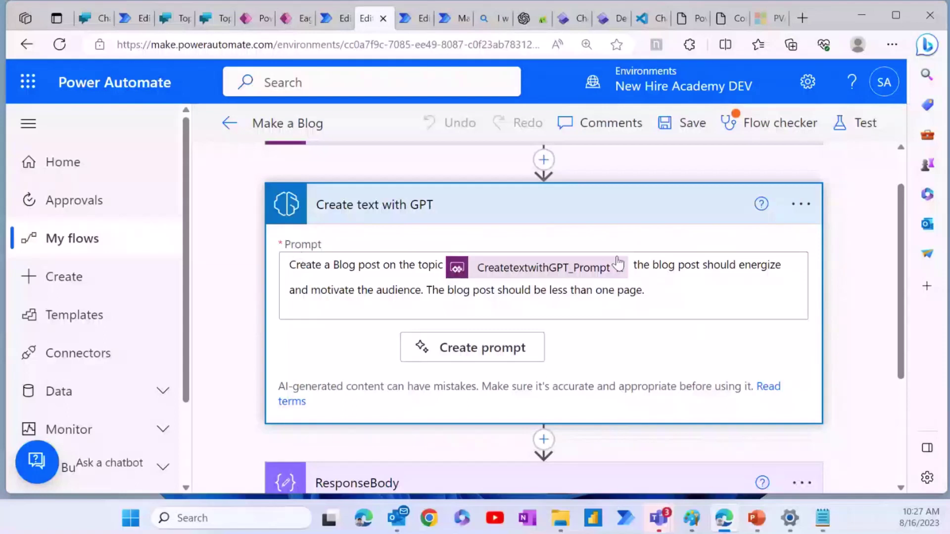
Review the Make a Blog flow from its PowerApps trigger through to the Respond to a PowerApp or flow action
scroll(670, 371, up, 1)
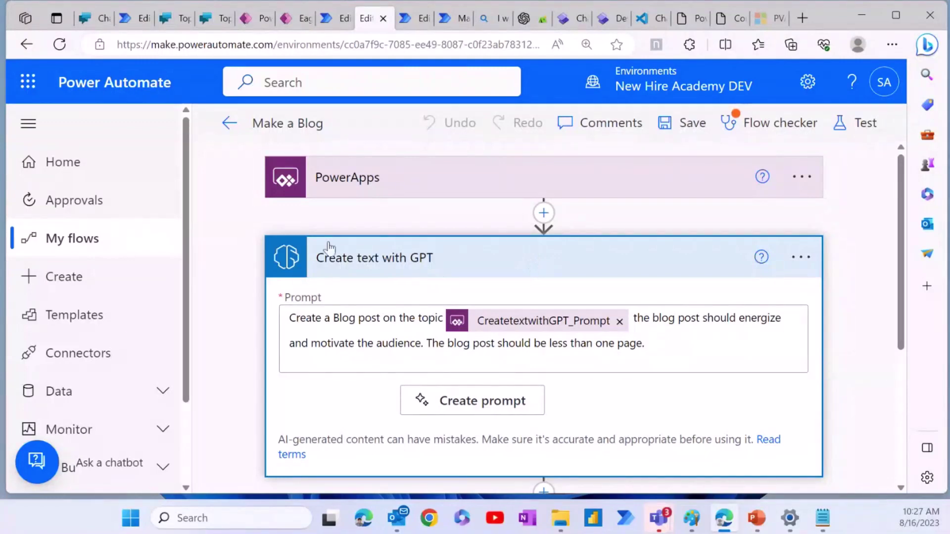
scroll(633, 414, down, 2)
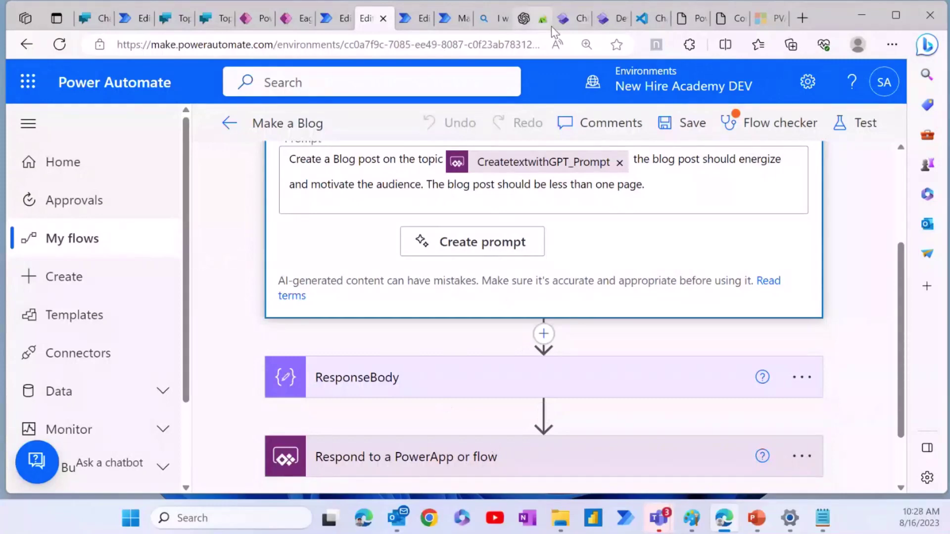
Browse the GPT sample prompts in the Power Platform Prompt Library, from SMS Generator through Timesheet Approval Automation and beyond
click(691, 22)
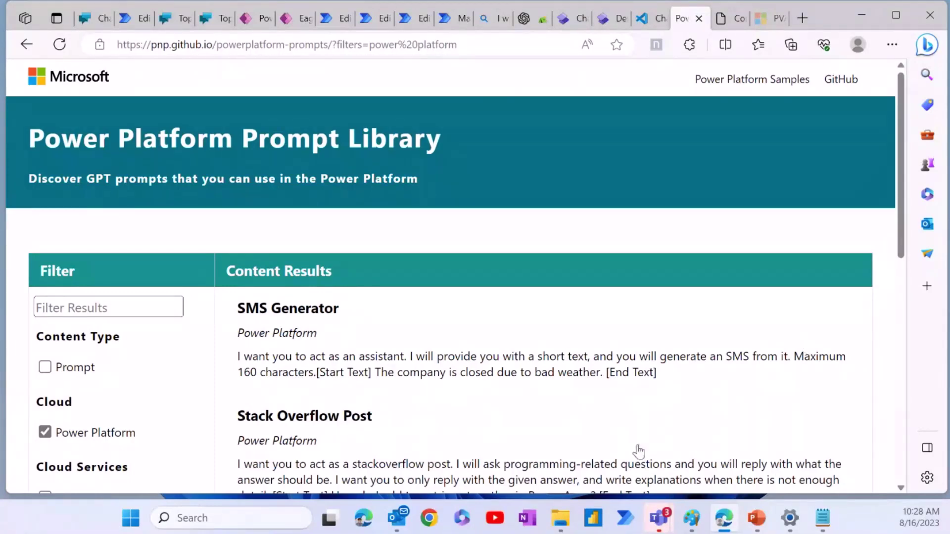
scroll(639, 451, down, 2)
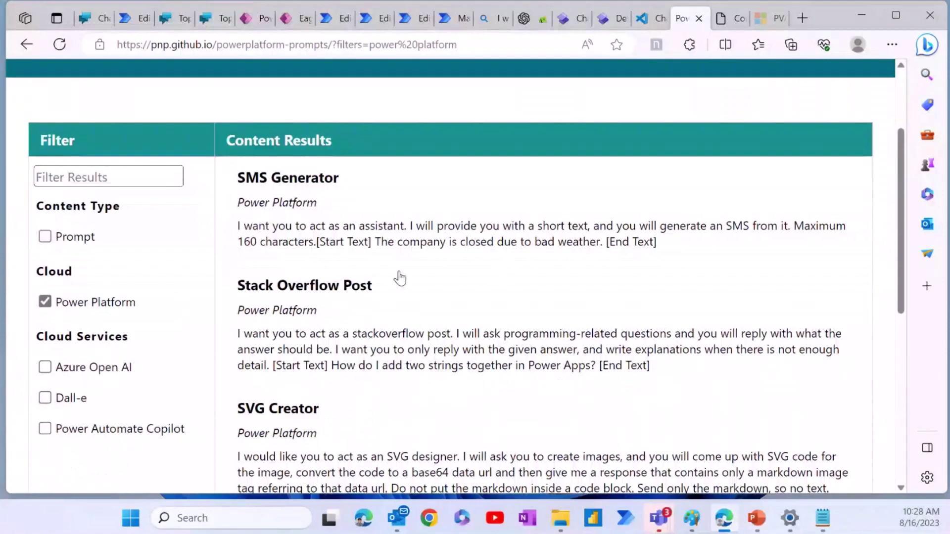
scroll(604, 360, down, 2)
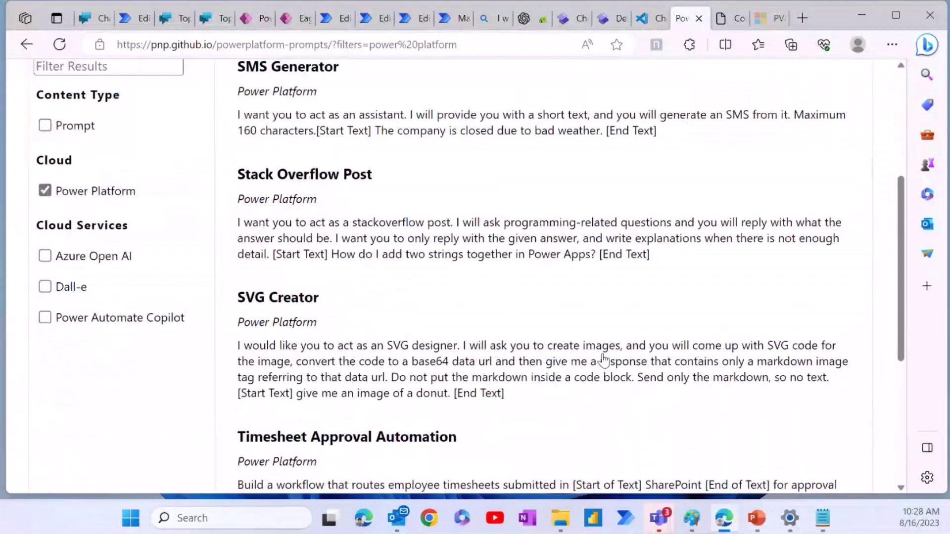
scroll(599, 360, down, 1)
scroll(596, 357, up, 5)
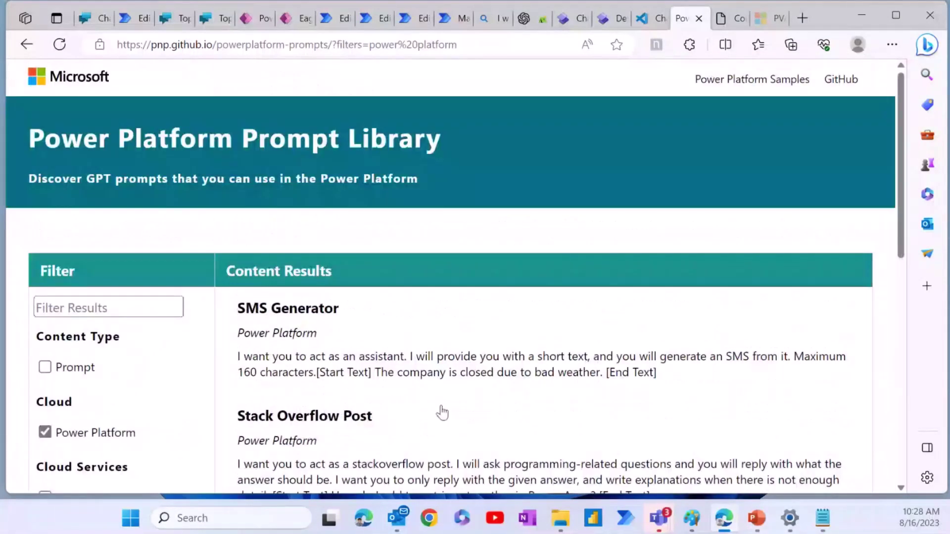
scroll(442, 413, down, 5)
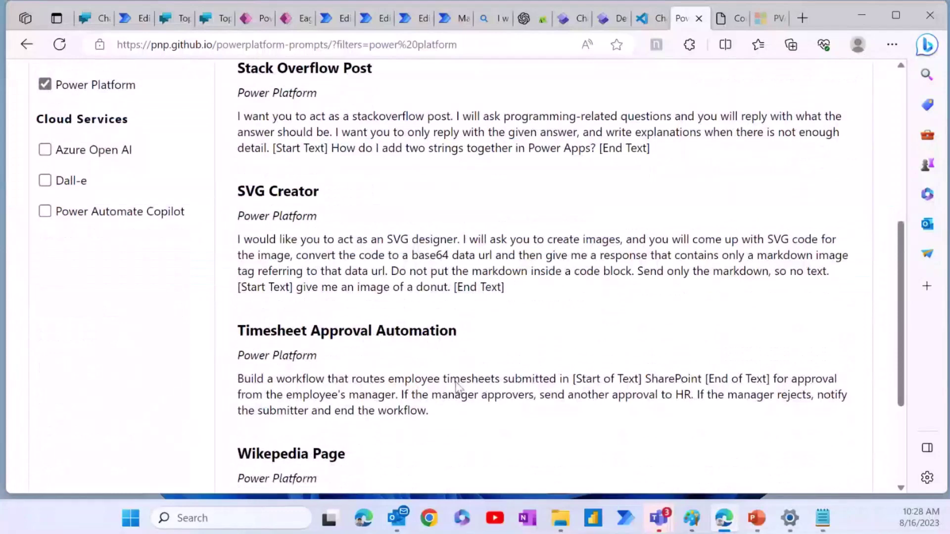
scroll(457, 386, down, 3)
scroll(666, 313, up, 4)
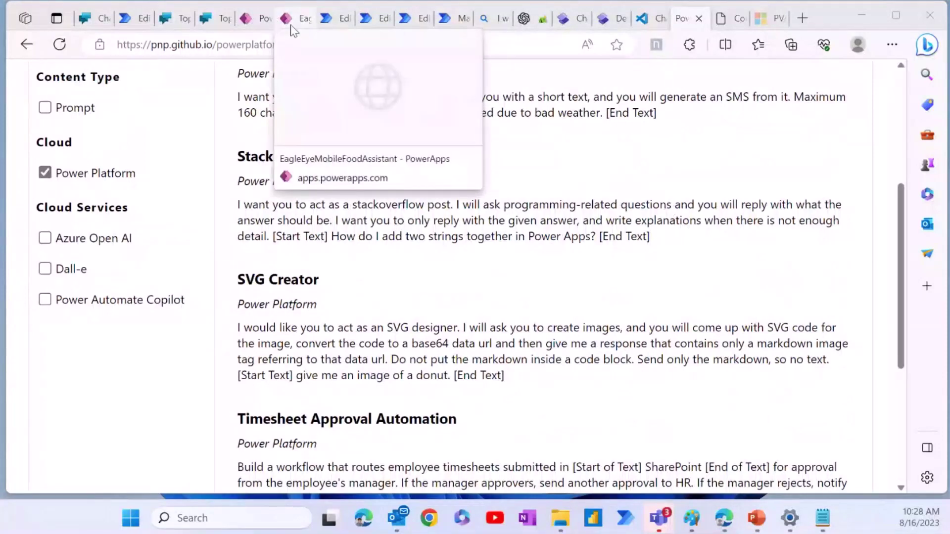
Find the Make a Blog Bot Helper flow, expand its Create text with GPT action to read the prompt, and open the Flow checker results
click(255, 20)
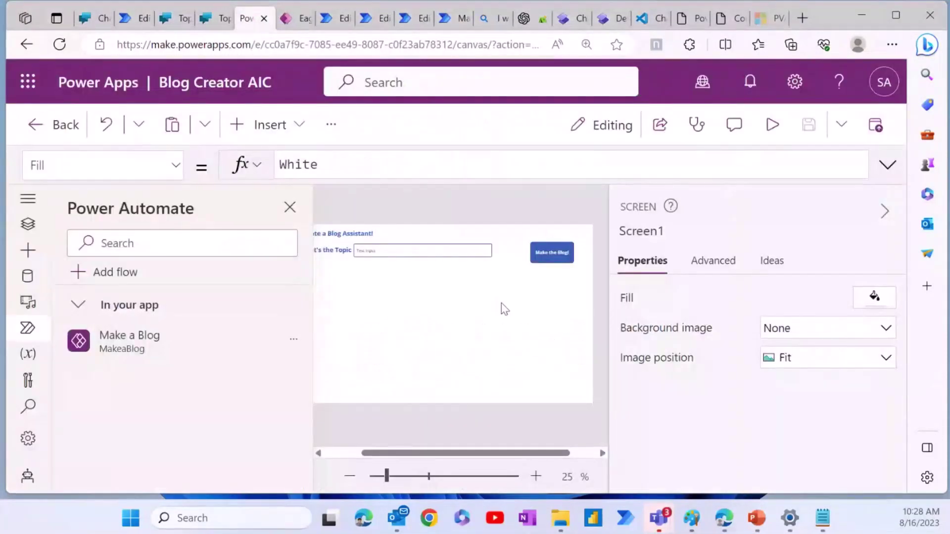
click(448, 24)
click(405, 21)
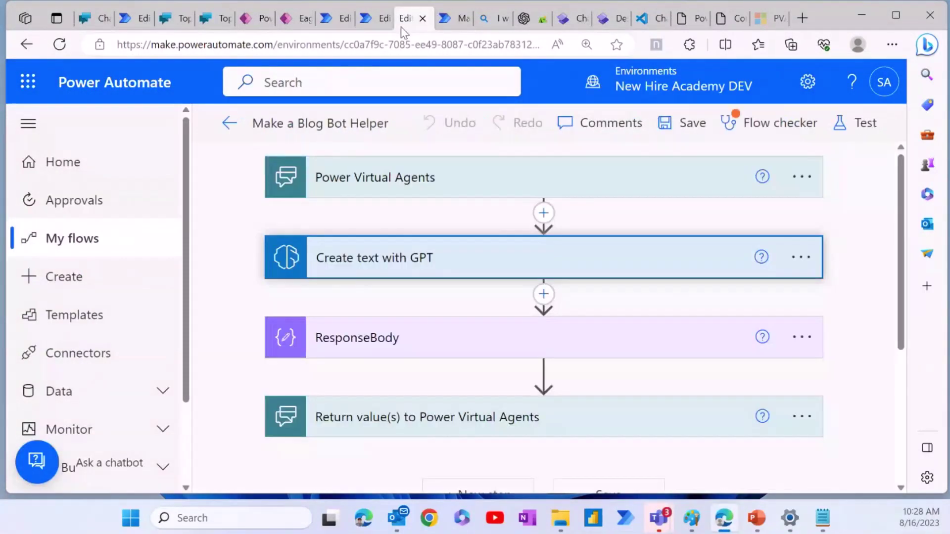
click(454, 273)
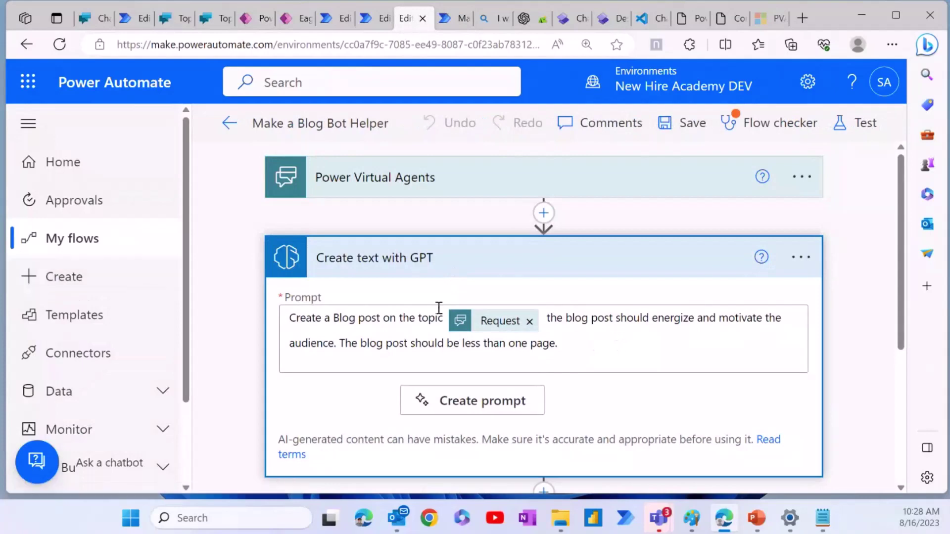
scroll(597, 359, down, 3)
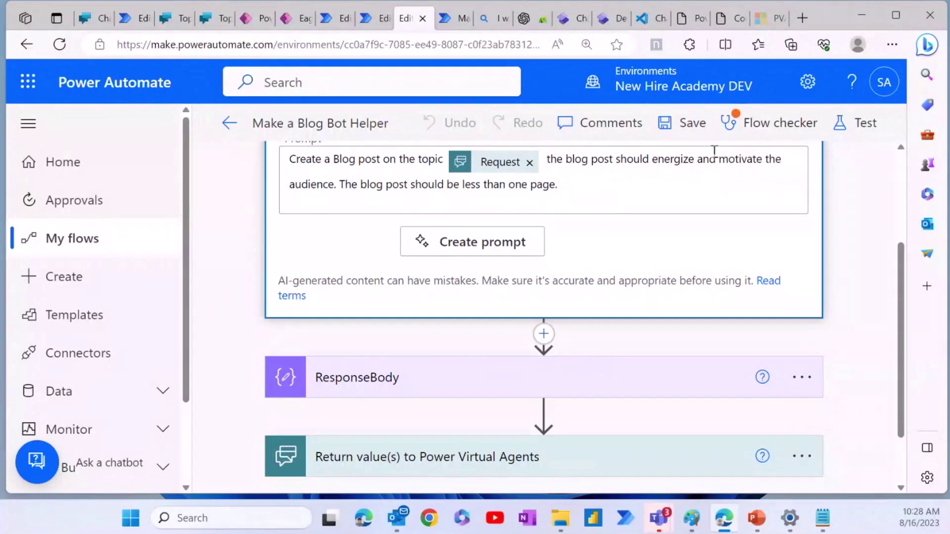
click(740, 126)
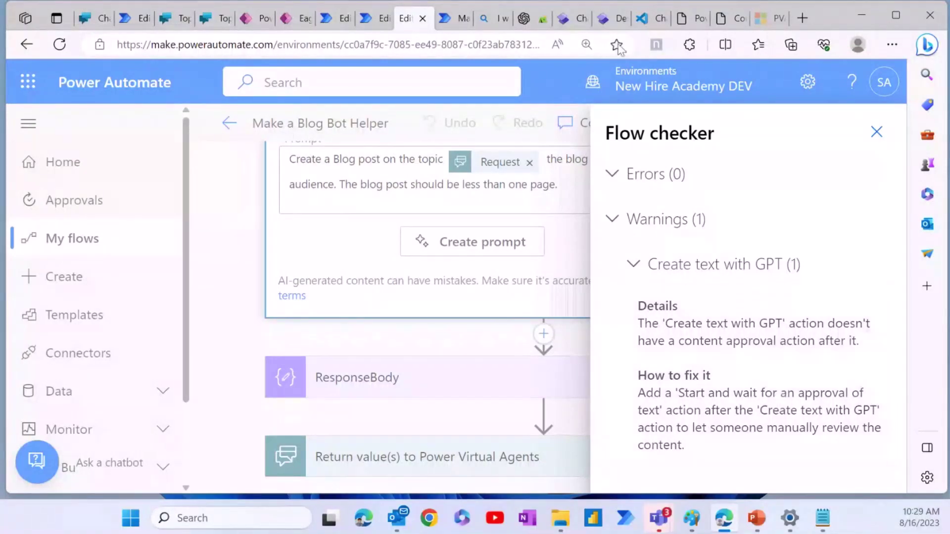
Revisit the Power Pages Chatbot setup page and the played EagleEyeMobileFoodAssistant app
click(565, 21)
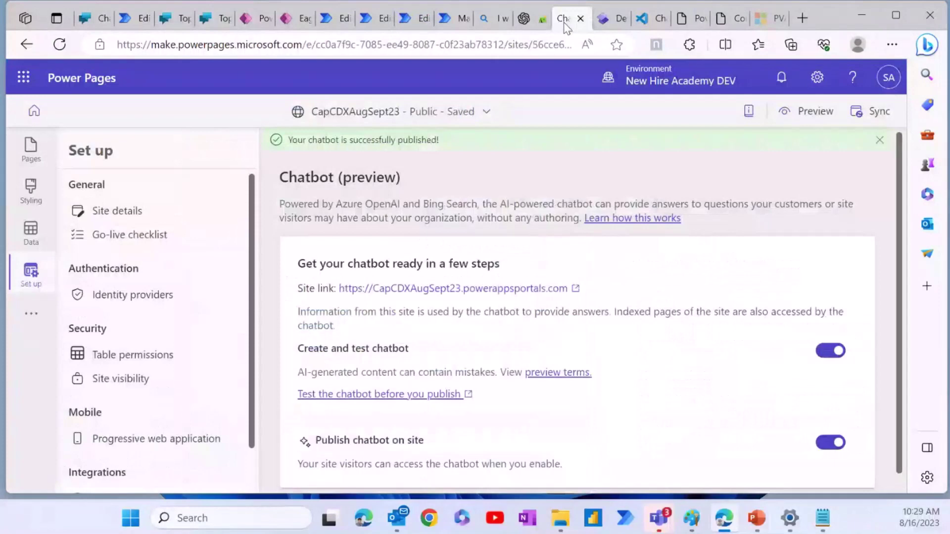
click(306, 21)
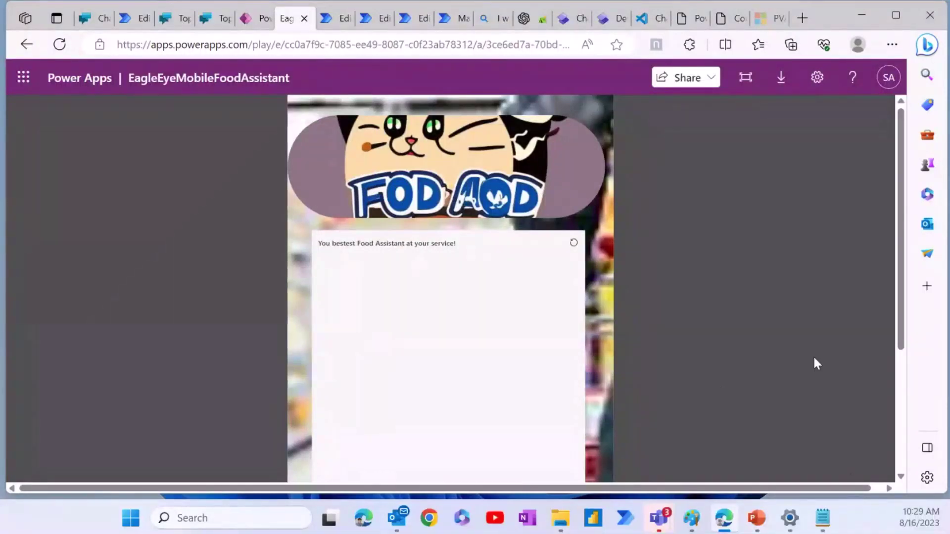
Switch to the http-clean image in Paint to view the HTTP action that calls Azure OpenAI
click(757, 519)
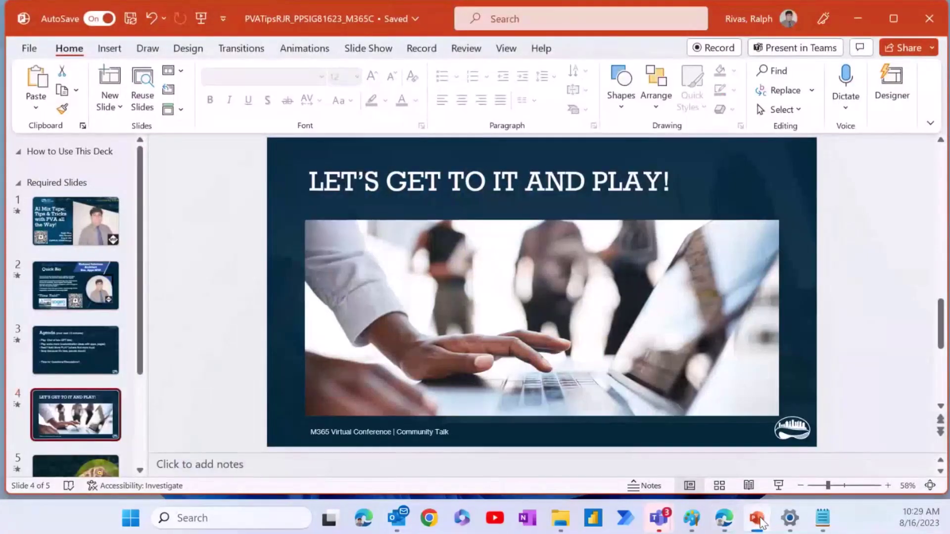
click(757, 519)
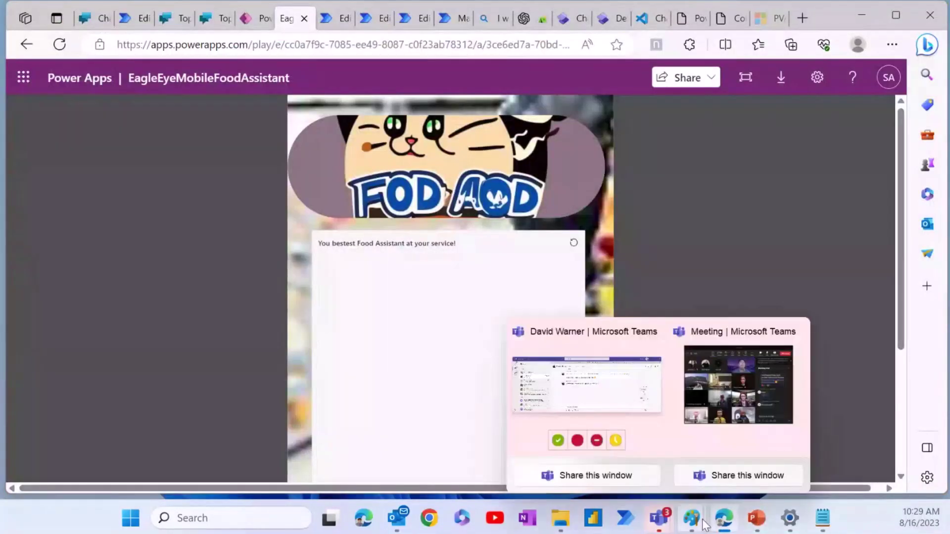
mouse_move(691, 519)
click(603, 425)
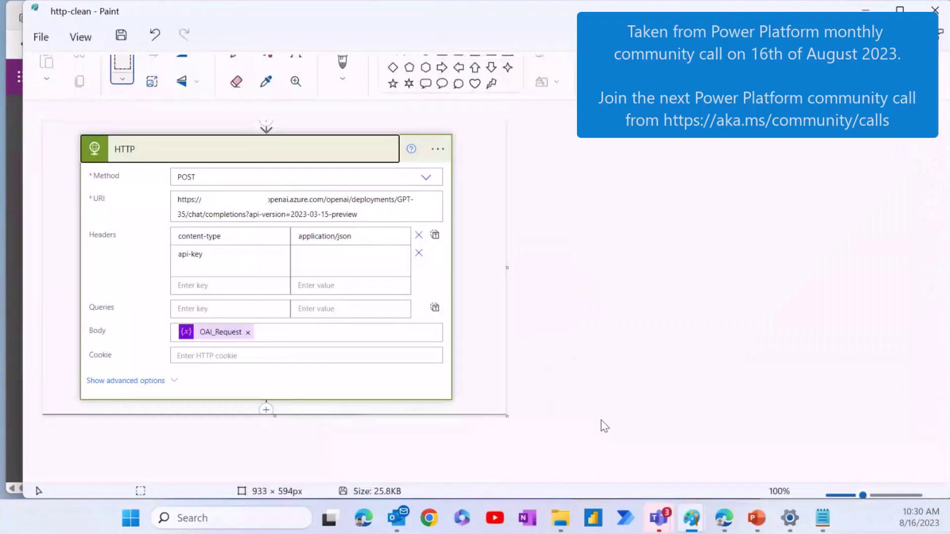